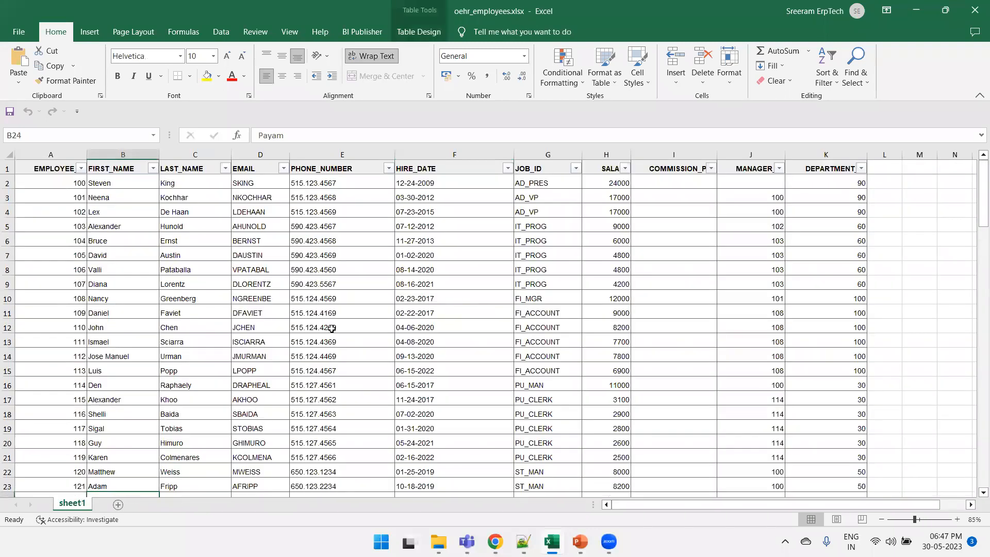
# Step: Add a new blank worksheet after sheet1
pyautogui.click(260, 343)
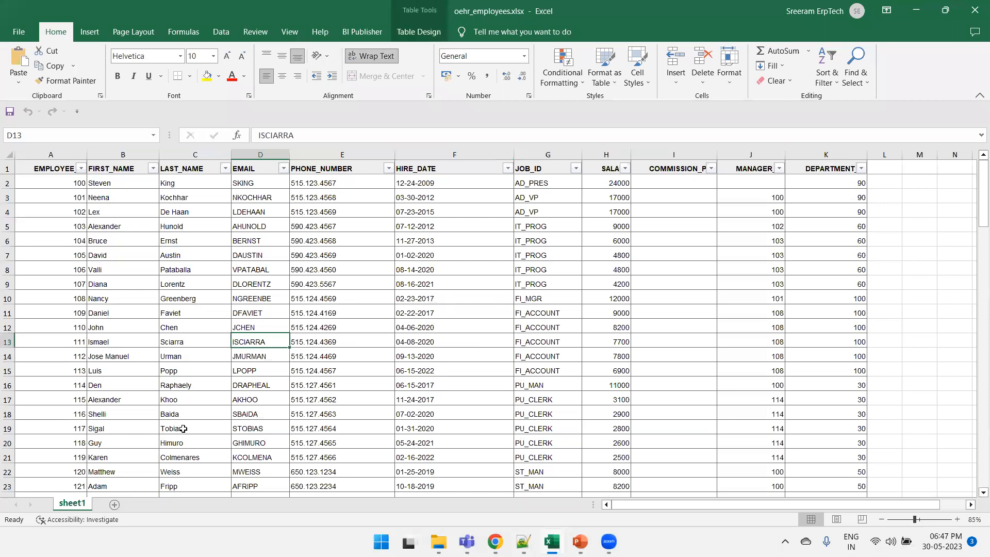
pyautogui.click(115, 505)
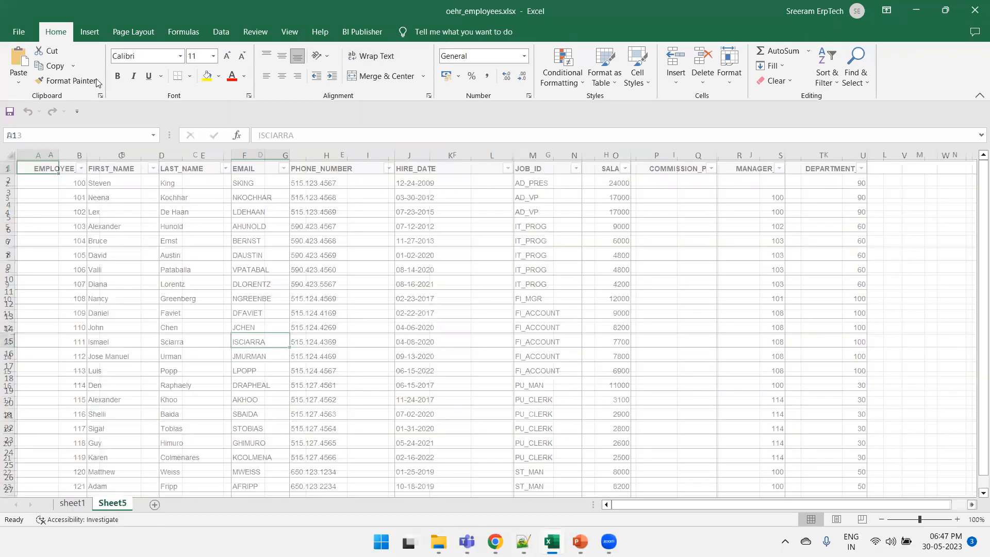
pyautogui.click(89, 32)
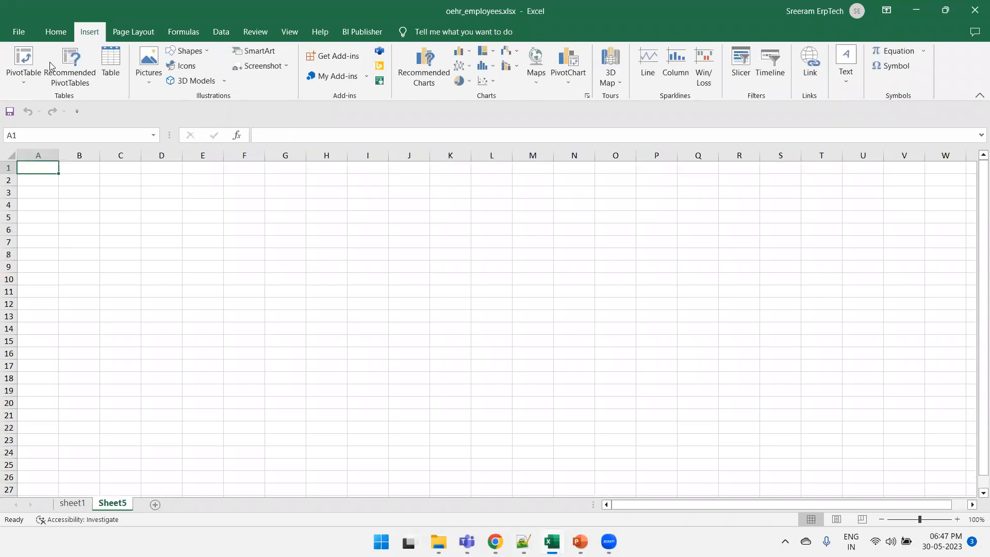
pyautogui.click(21, 66)
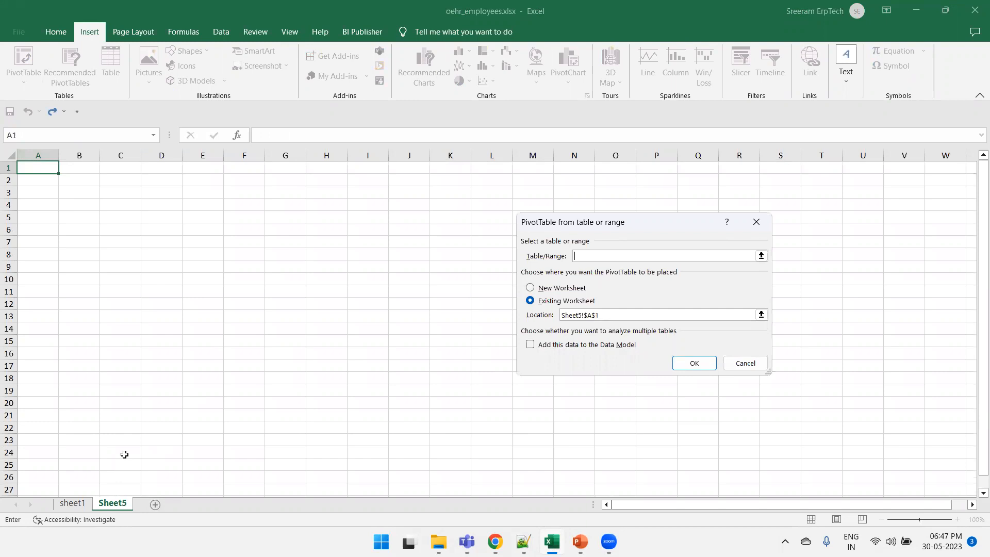
pyautogui.click(744, 368)
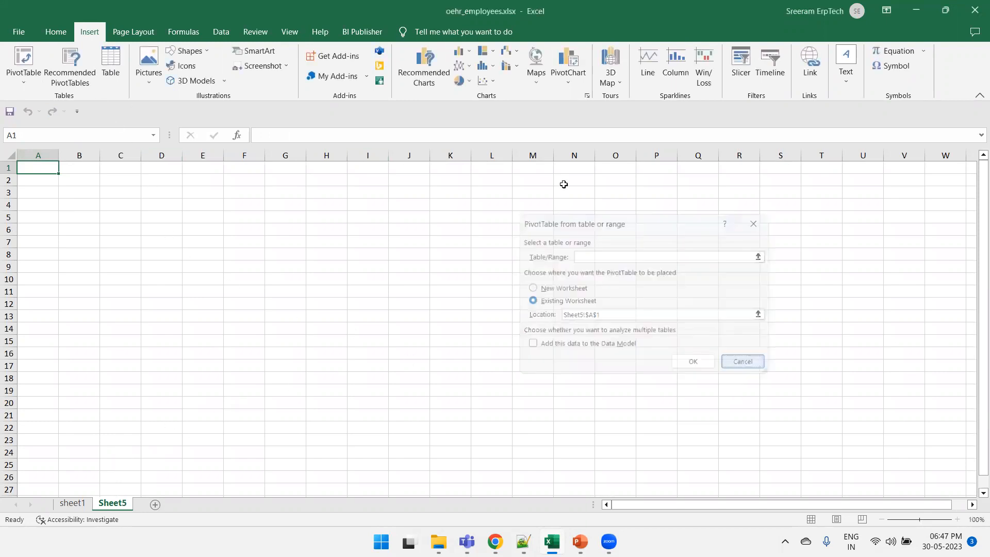
# Step: Create a PivotTable at cell A1 of Sheet5 using columns A to K of sheet1 as the source
pyautogui.click(24, 62)
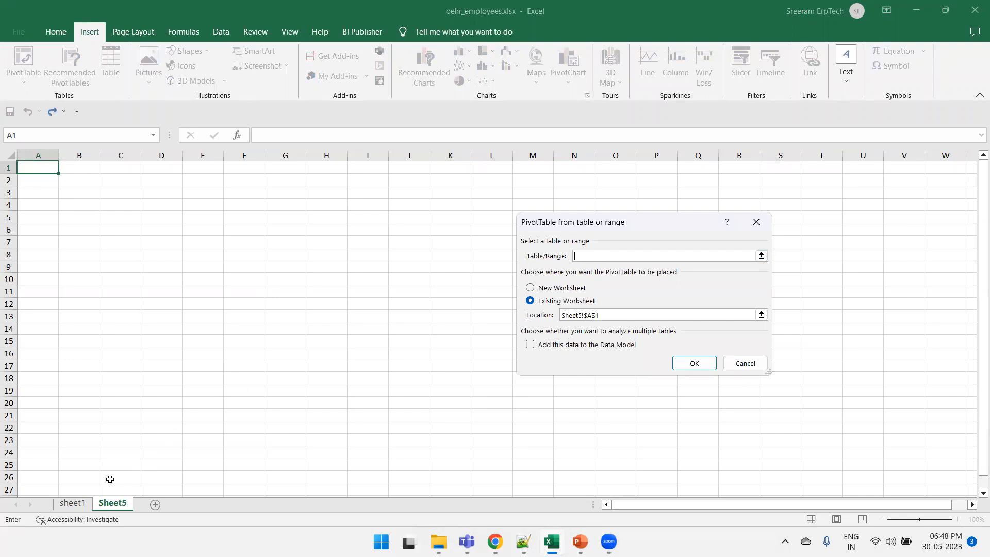
pyautogui.click(78, 508)
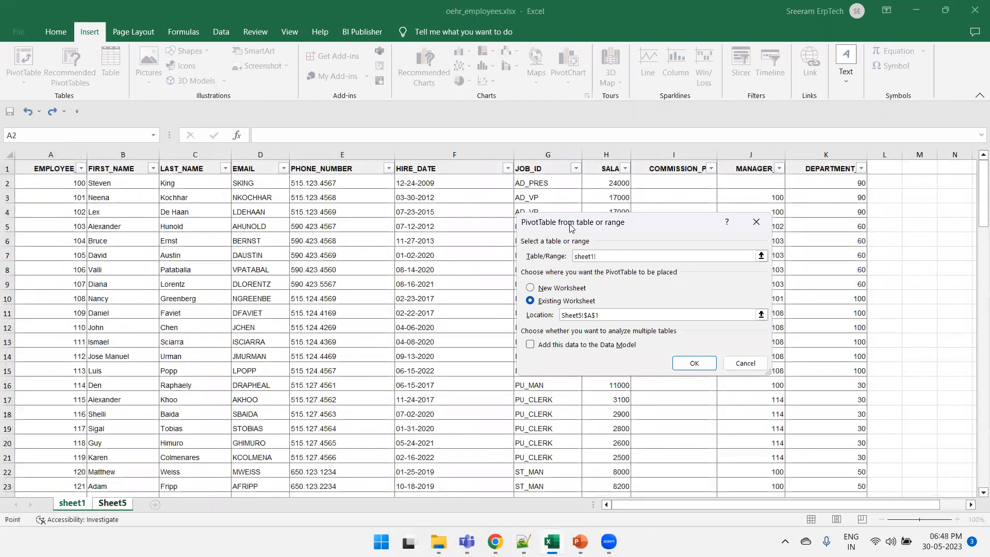
pyautogui.moveTo(571, 228); pyautogui.dragTo(264, 194)
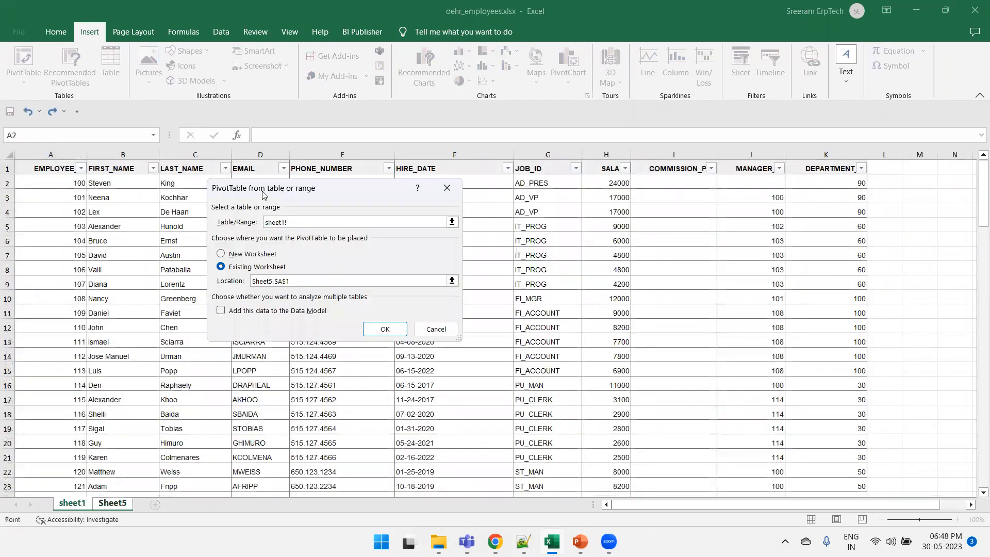
pyautogui.click(812, 153)
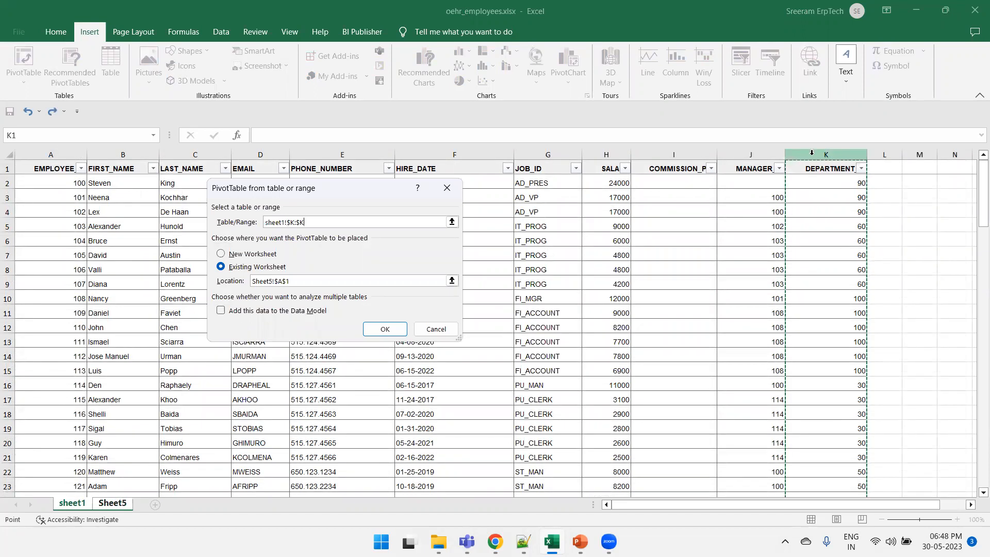
pyautogui.keyDown('ctrl'); pyautogui.click(68, 154); pyautogui.keyUp('ctrl')
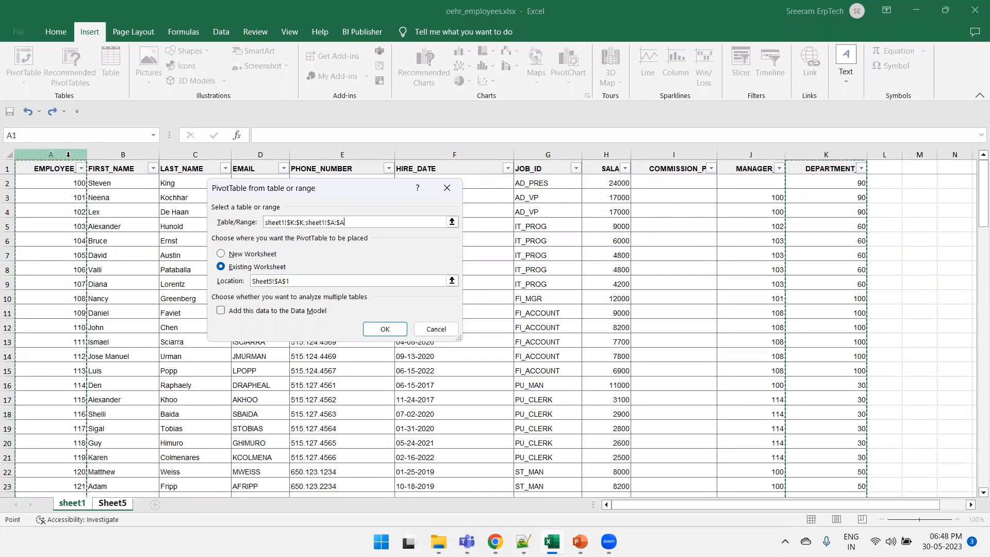
pyautogui.click(49, 152)
pyautogui.hotkey('shift', 'Right')
pyautogui.hotkey('shift', 'Right')
pyautogui.hotkey('shift', 'Right')
pyautogui.hotkey('shift', 'Right')
pyautogui.hotkey('shift', 'Right')
pyautogui.hotkey('shift', 'Right')
pyautogui.hotkey('shift', 'Right')
pyautogui.hotkey('shift', 'Right')
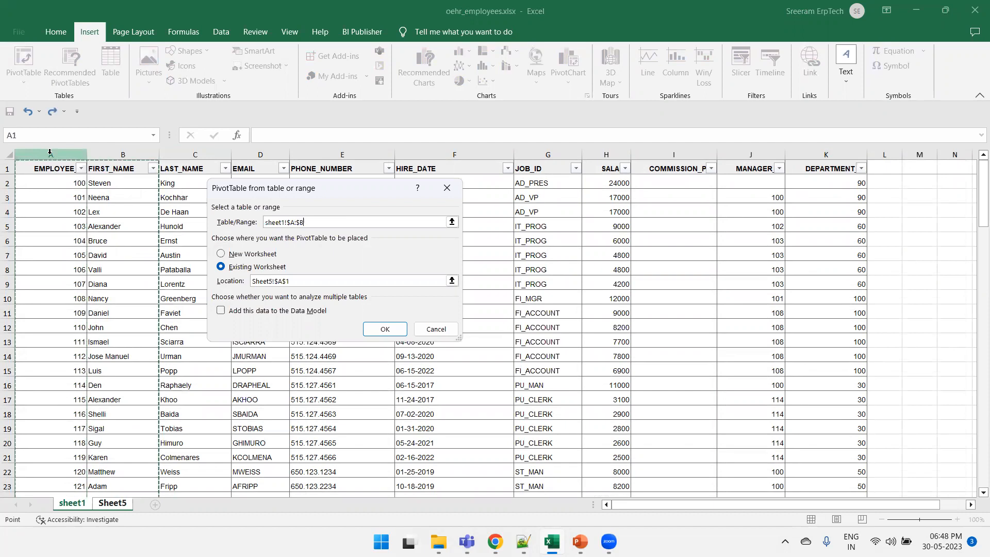
pyautogui.hotkey('shift', 'Right')
pyautogui.hotkey('shift', 'Right')
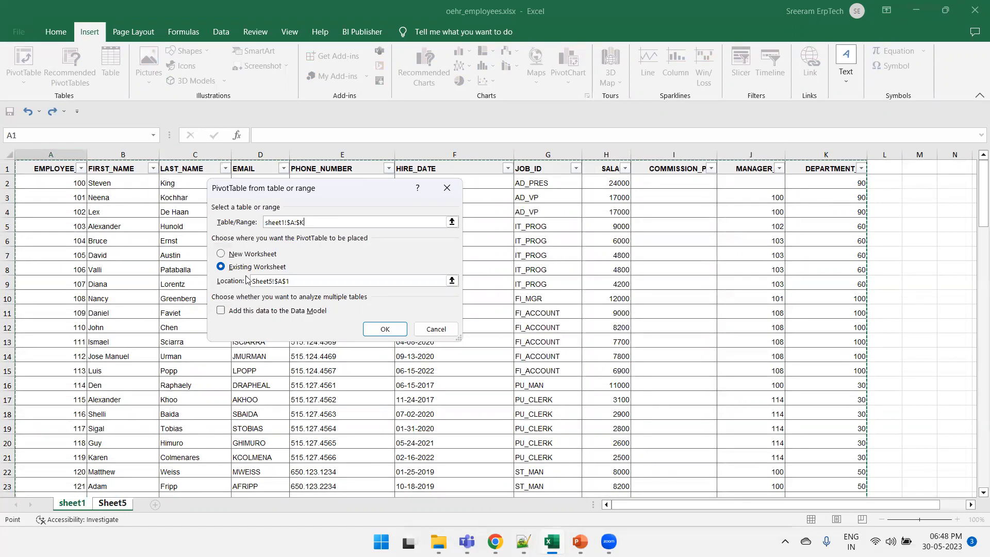
pyautogui.click(384, 328)
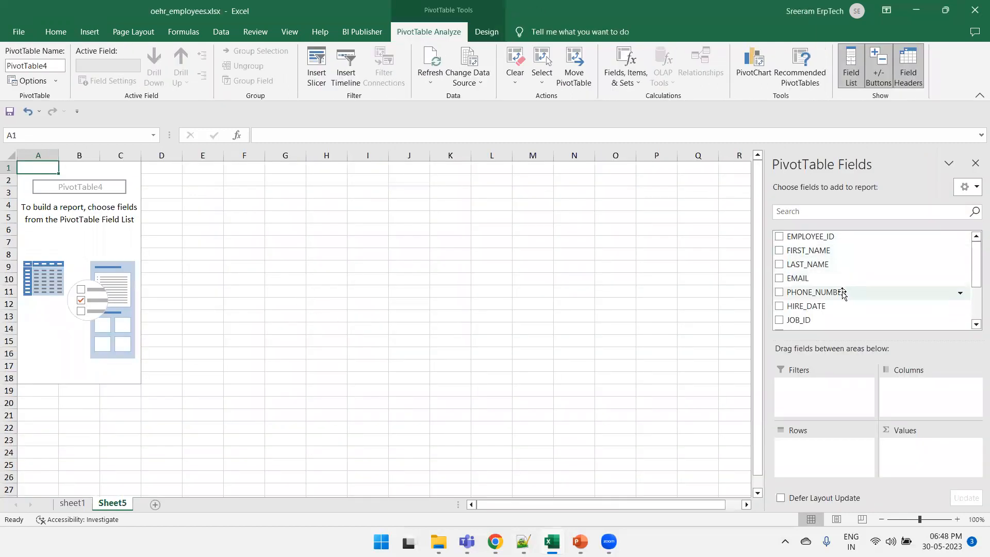
# Step: Add DEPARTMENT_ID to the PivotTable's rows and EMPLOYEE_ID to its values
pyautogui.scroll(-2, 813, 289)
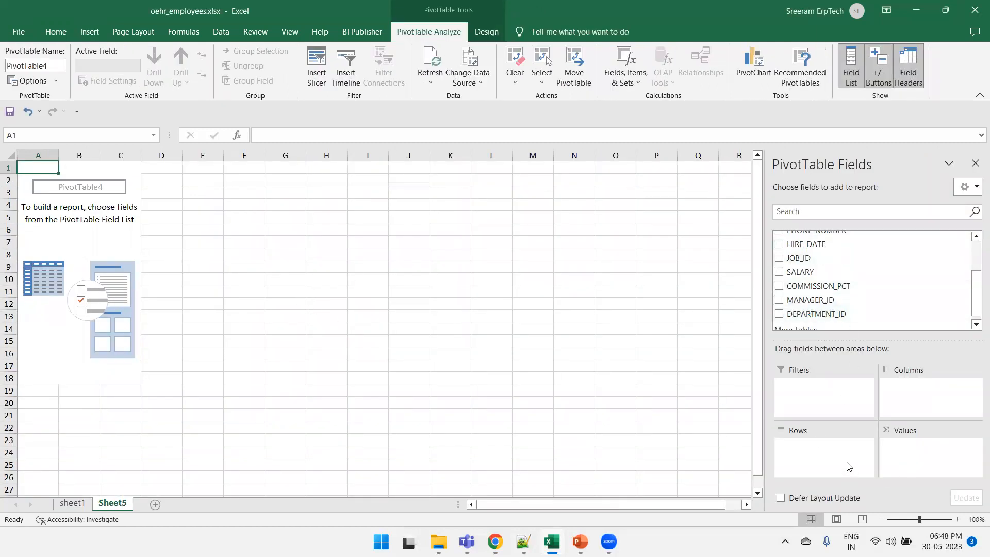
pyautogui.moveTo(817, 314); pyautogui.dragTo(835, 464)
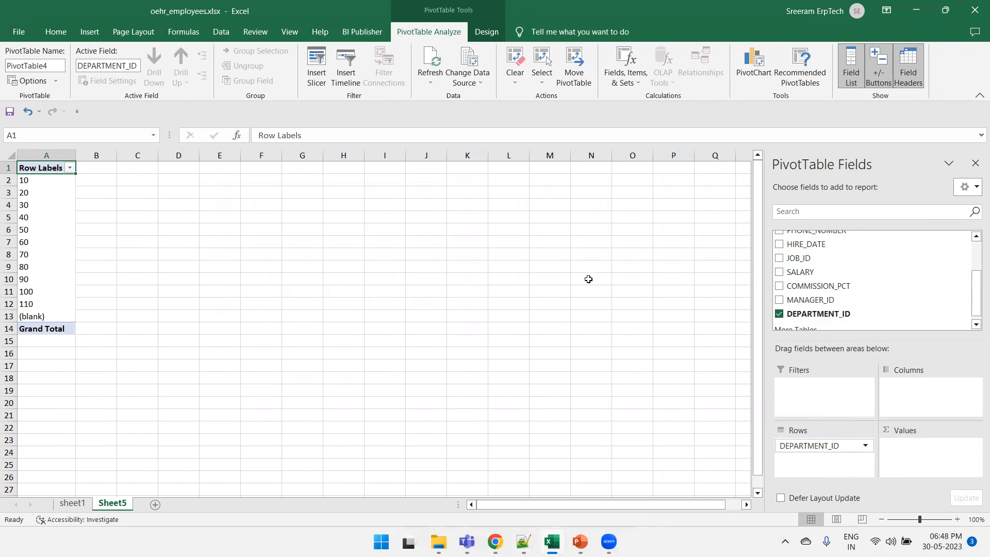
pyautogui.scroll(2, 849, 270)
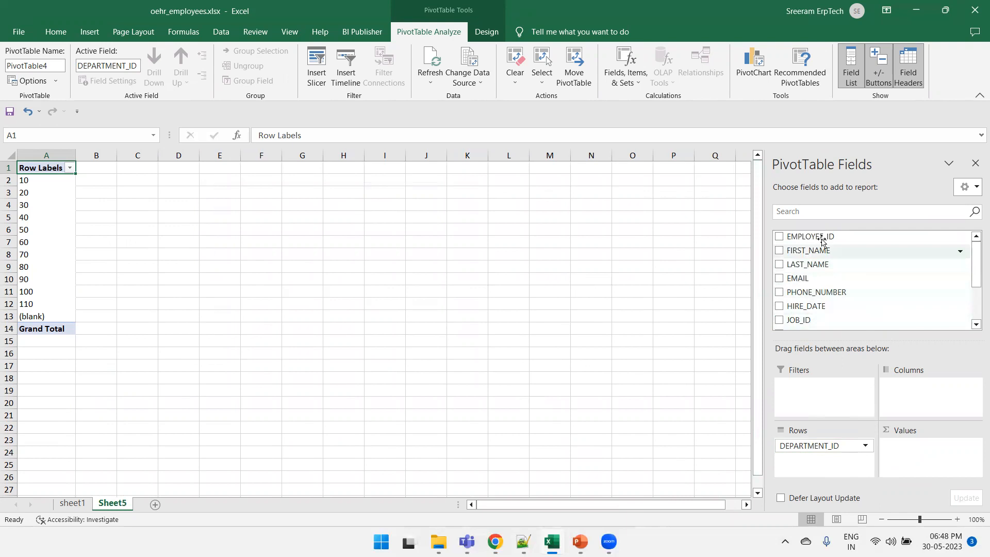
pyautogui.moveTo(822, 240); pyautogui.dragTo(928, 453)
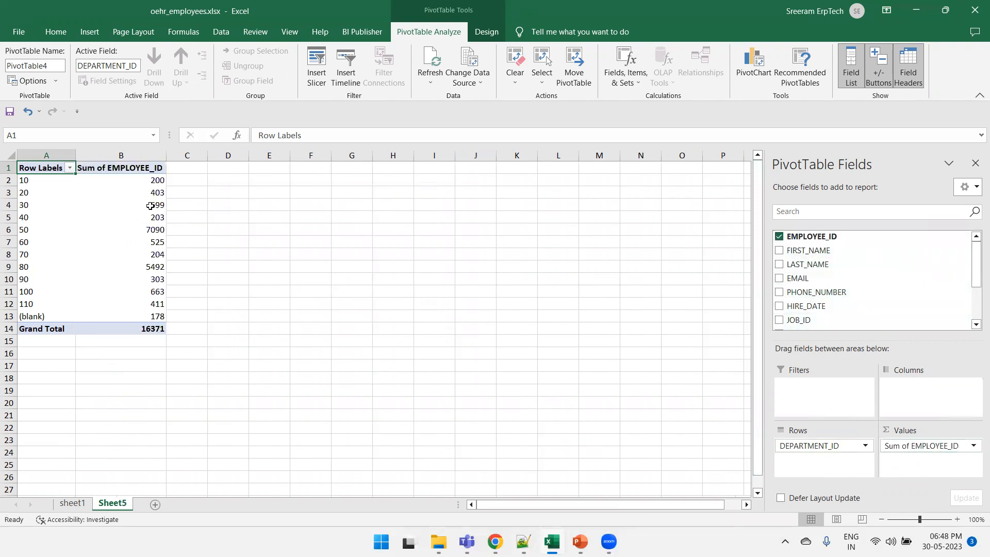
# Step: Summarize the EMPLOYEE_ID value field by Count instead of Sum
pyautogui.click(973, 446)
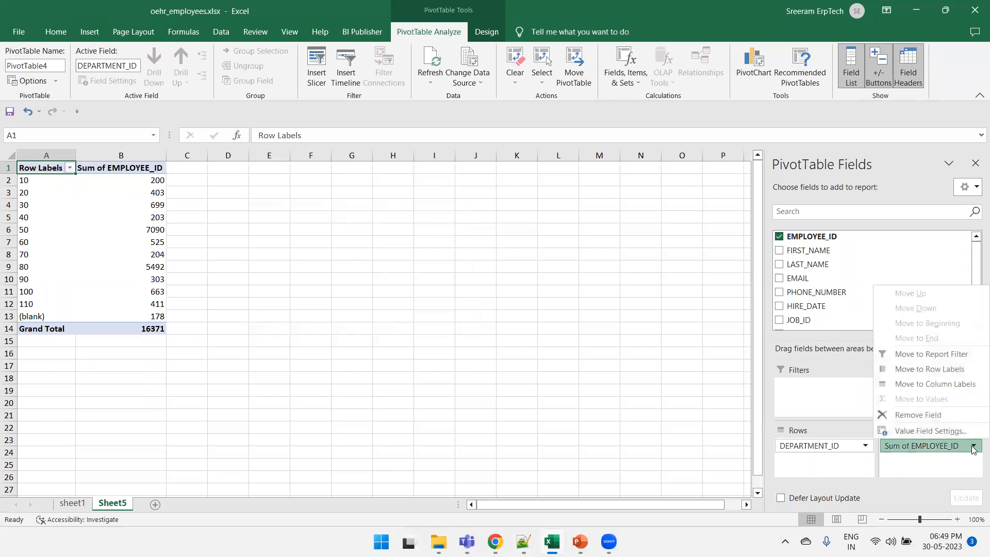
pyautogui.click(938, 436)
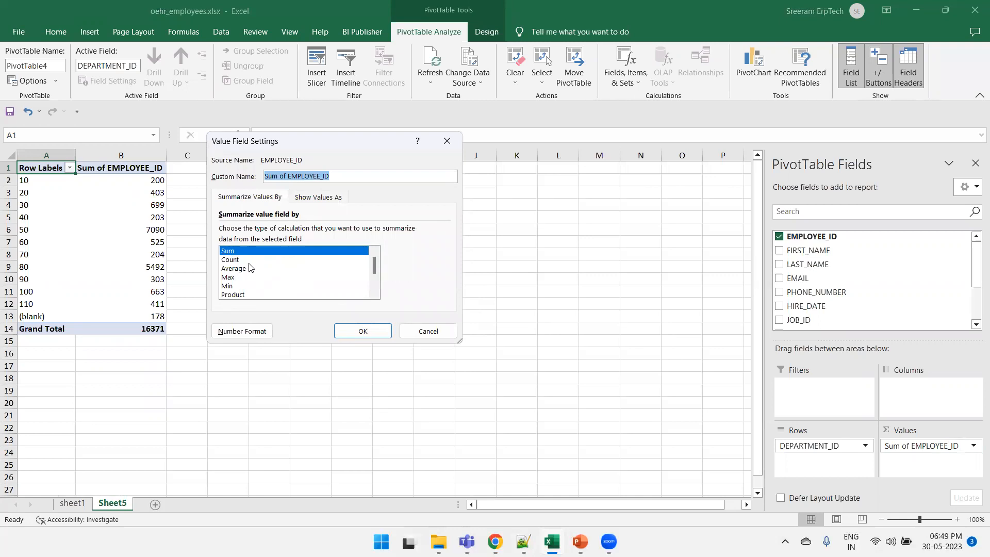
pyautogui.scroll(-2, 256, 275)
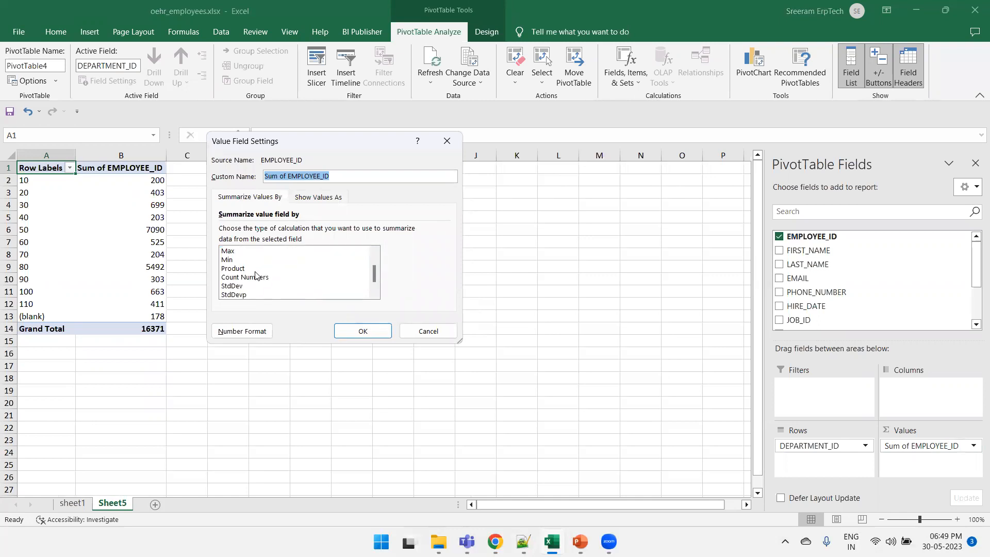
pyautogui.scroll(2, 266, 277)
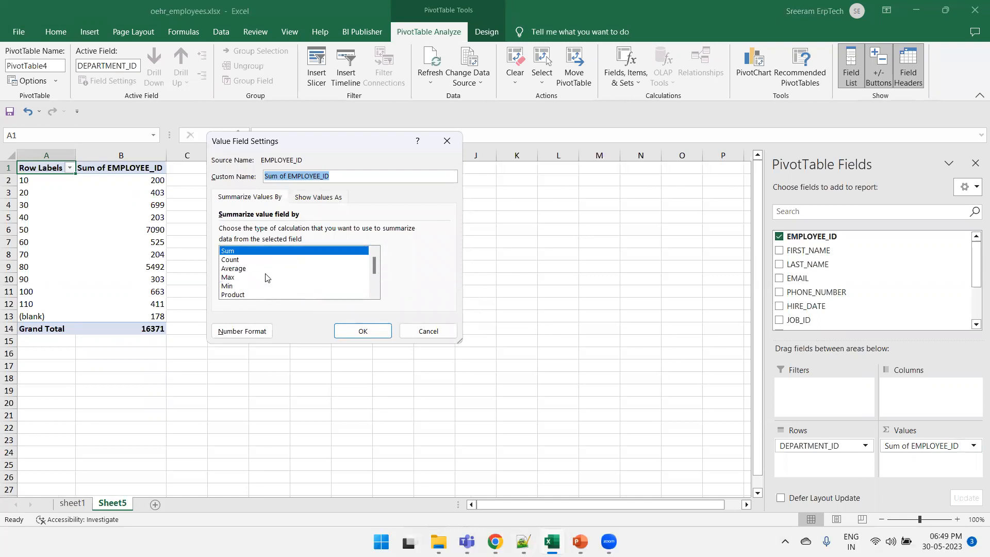
pyautogui.click(237, 262)
pyautogui.click(355, 326)
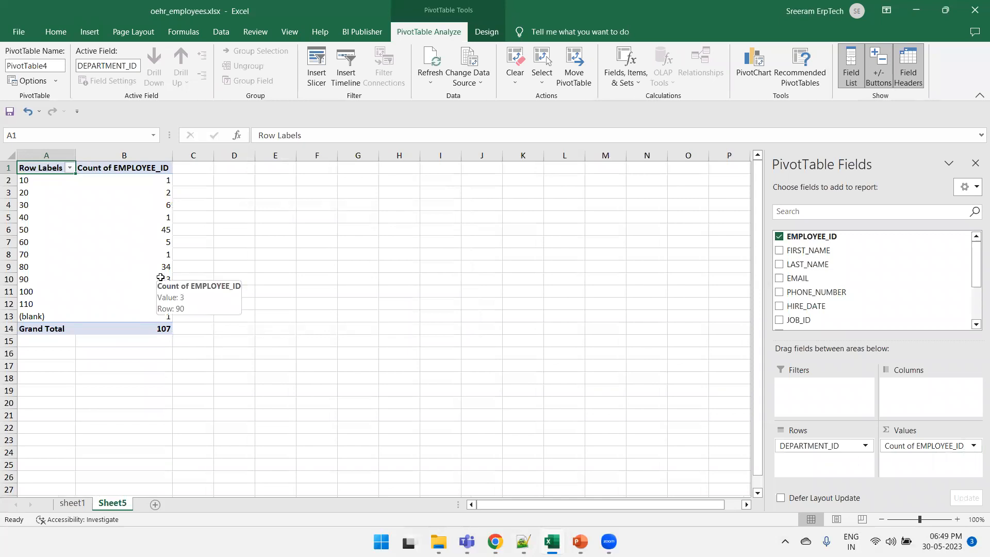
# Step: Apply All Borders to the whole PivotTable, cells A1 to B14
pyautogui.moveTo(158, 328); pyautogui.dragTo(31, 168)
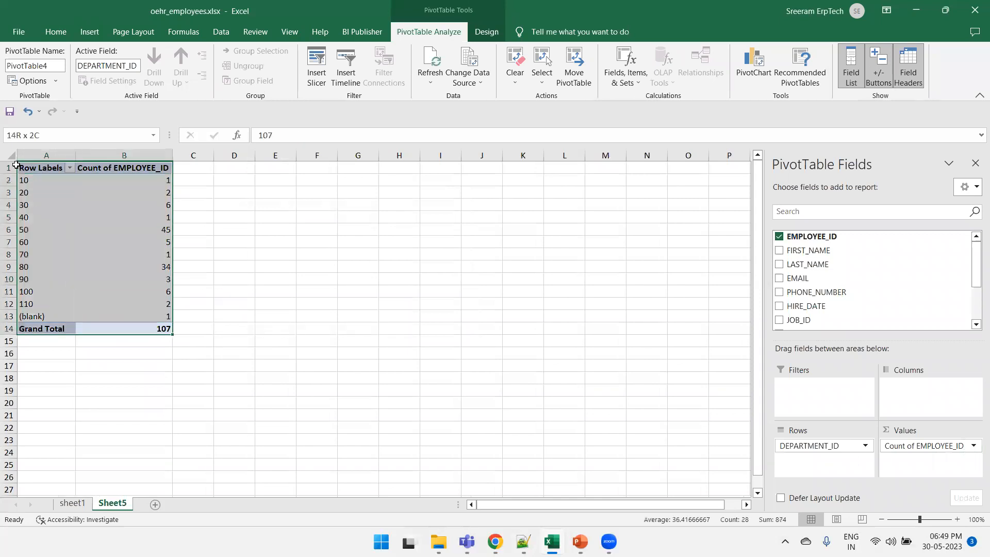
pyautogui.click(56, 32)
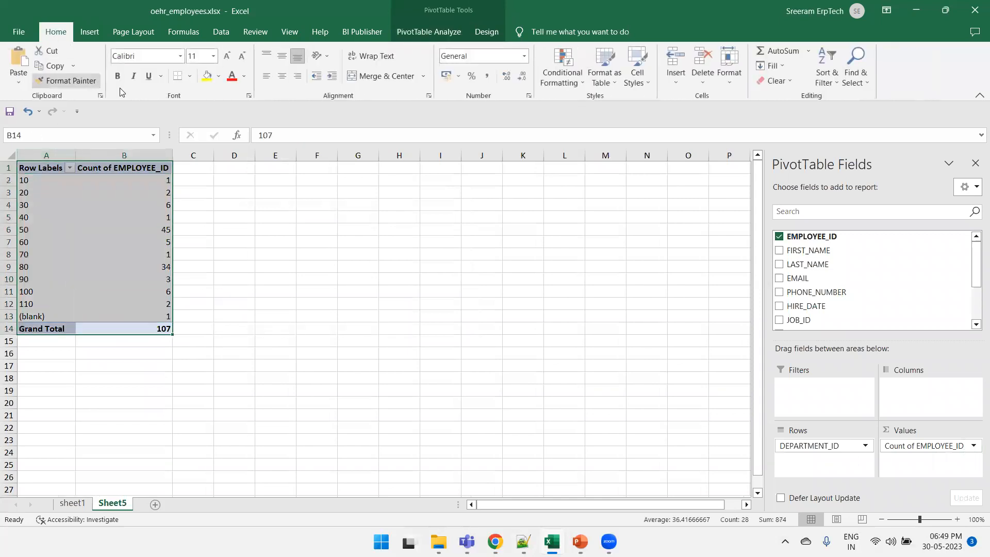
pyautogui.click(189, 76)
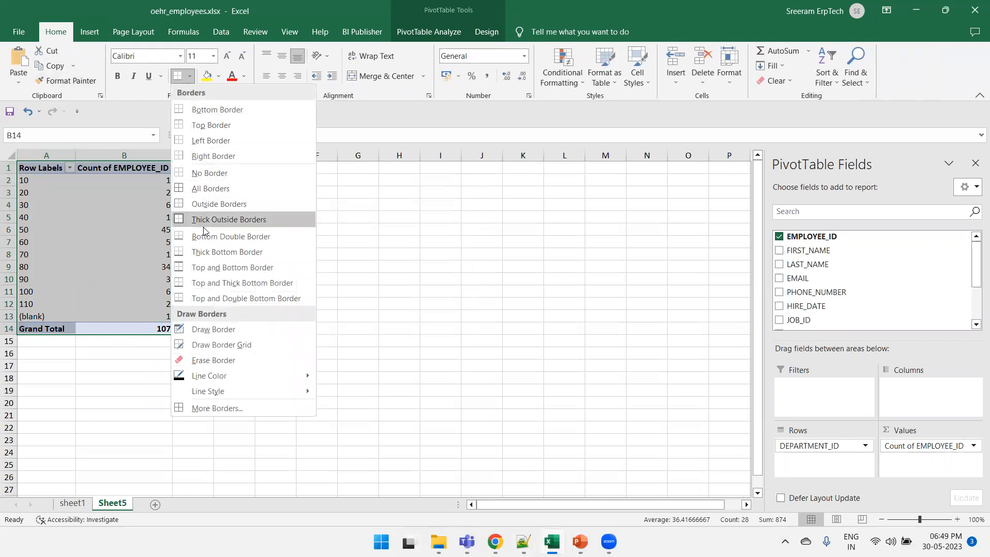
pyautogui.click(217, 189)
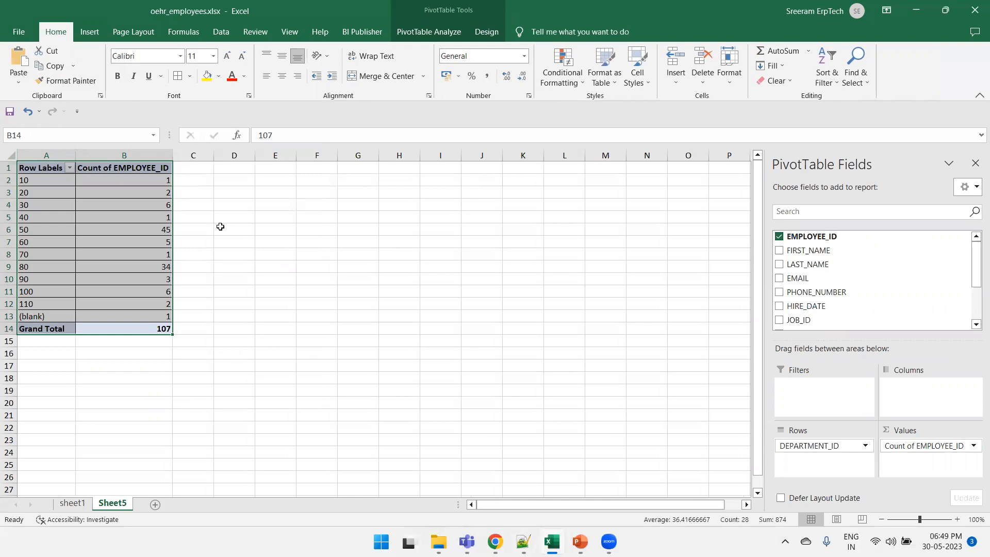
pyautogui.click(222, 228)
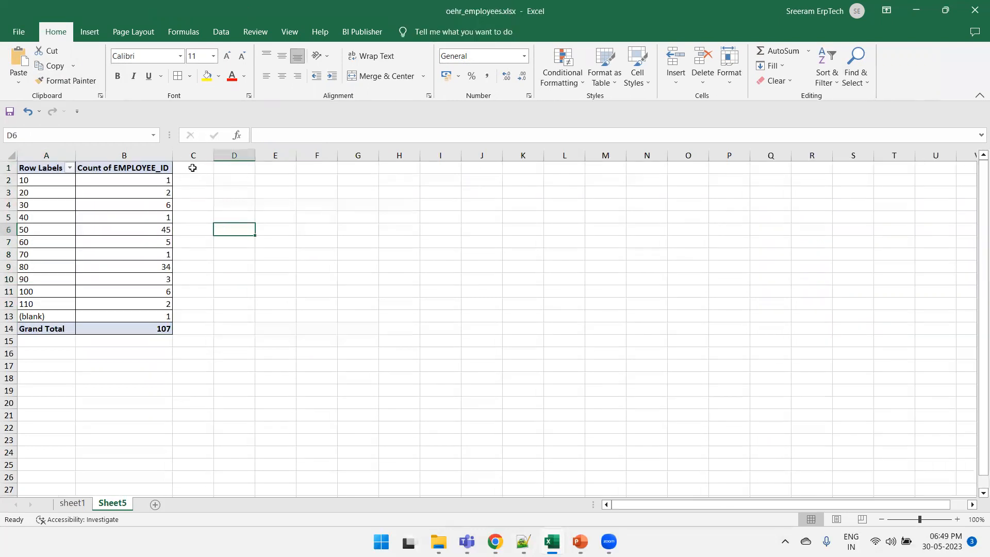
pyautogui.click(192, 168)
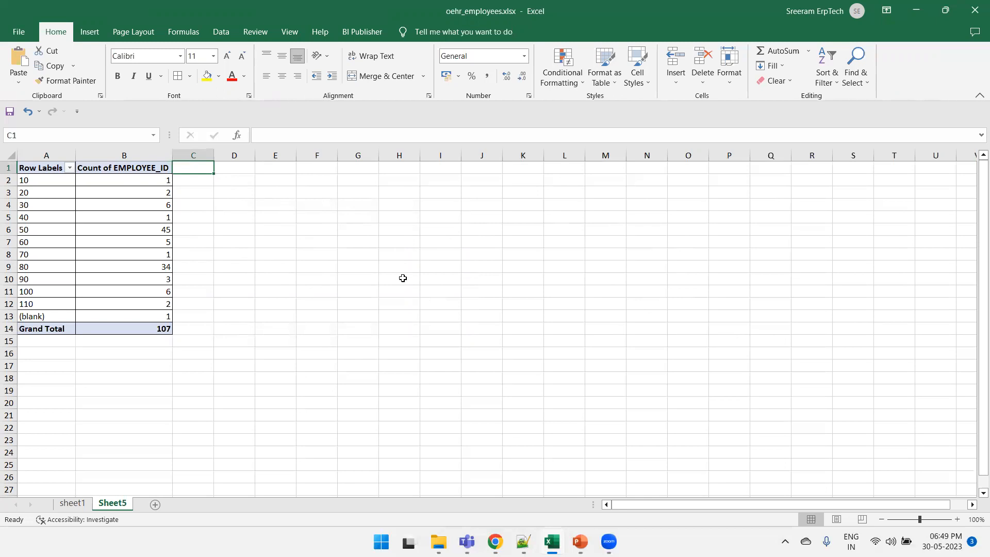
# Step: Review the PivotTable's source range in its Change Data Source settings without changing it, and check the source data on sheet1
pyautogui.click(108, 192)
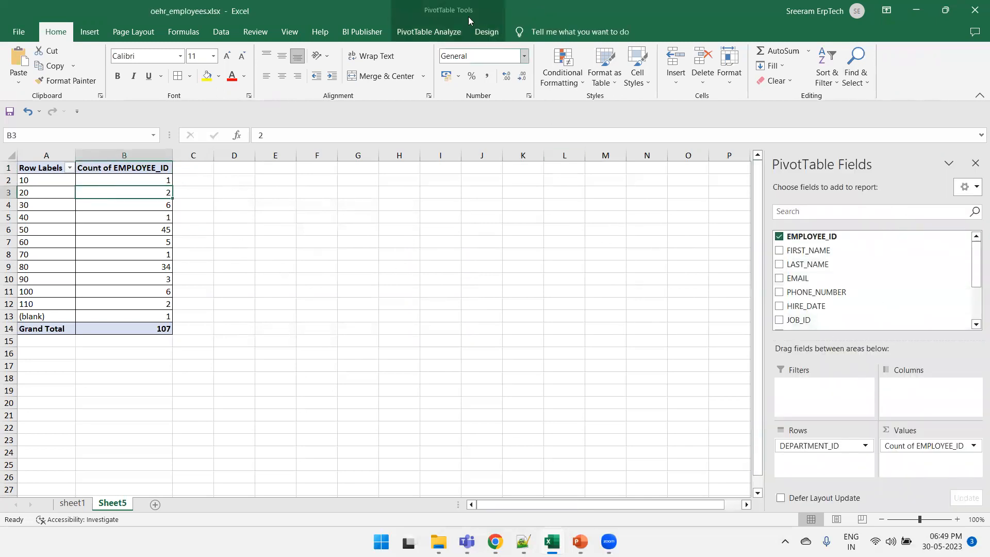
pyautogui.click(441, 15)
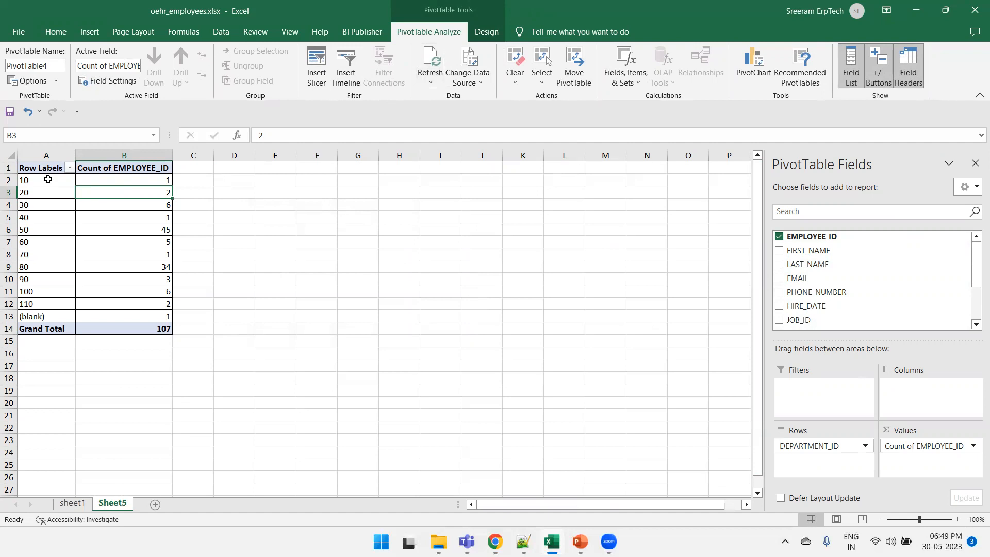
pyautogui.click(48, 179)
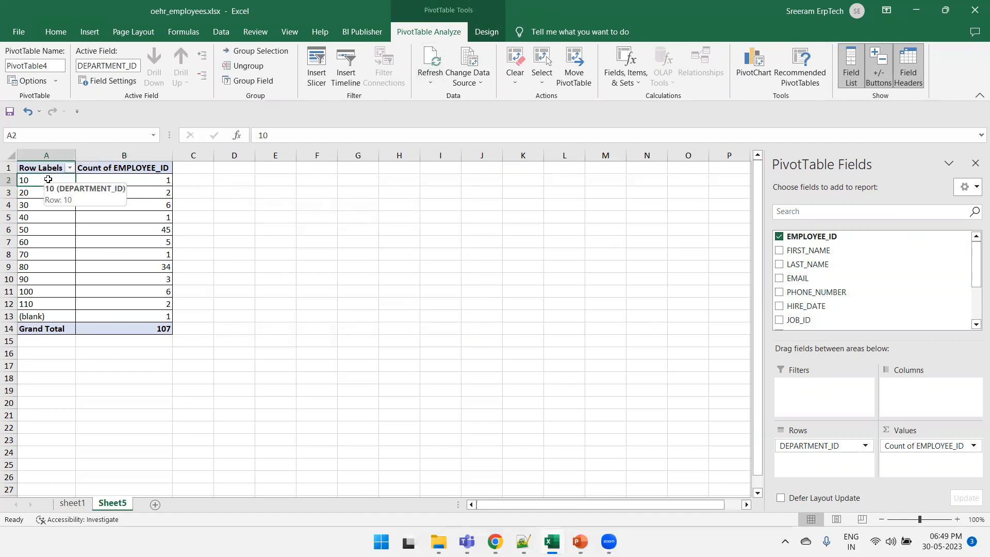
pyautogui.click(462, 85)
pyautogui.click(474, 99)
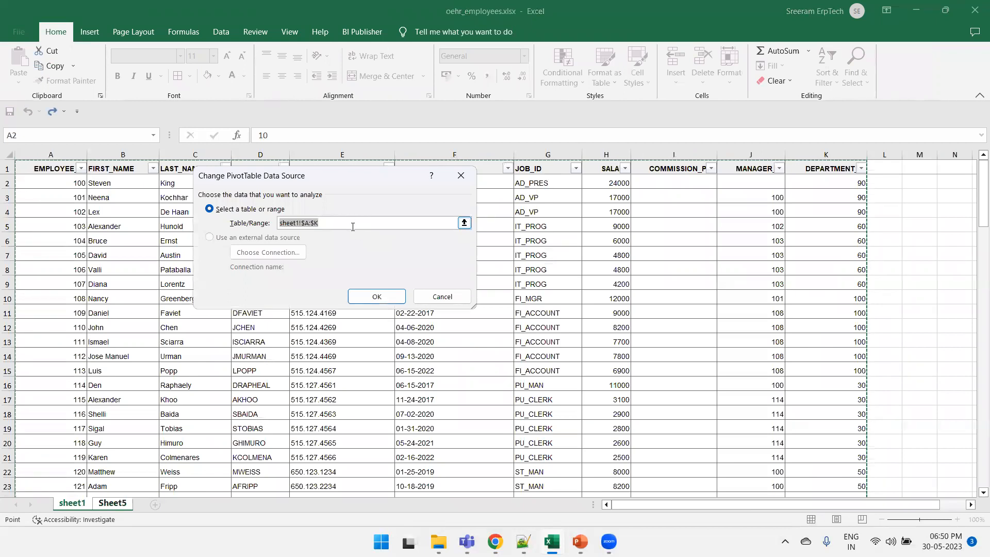
pyautogui.click(352, 226)
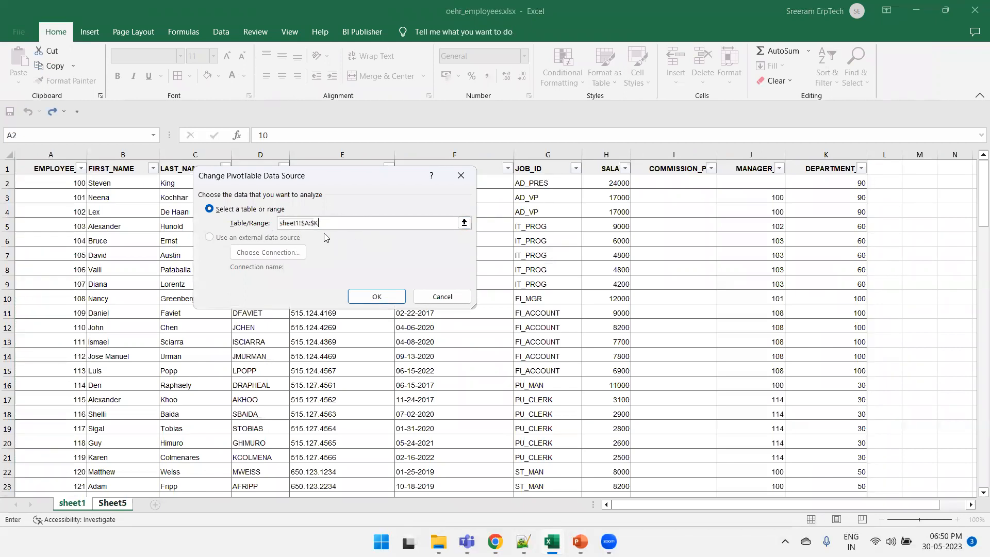
pyautogui.click(425, 298)
pyautogui.click(83, 504)
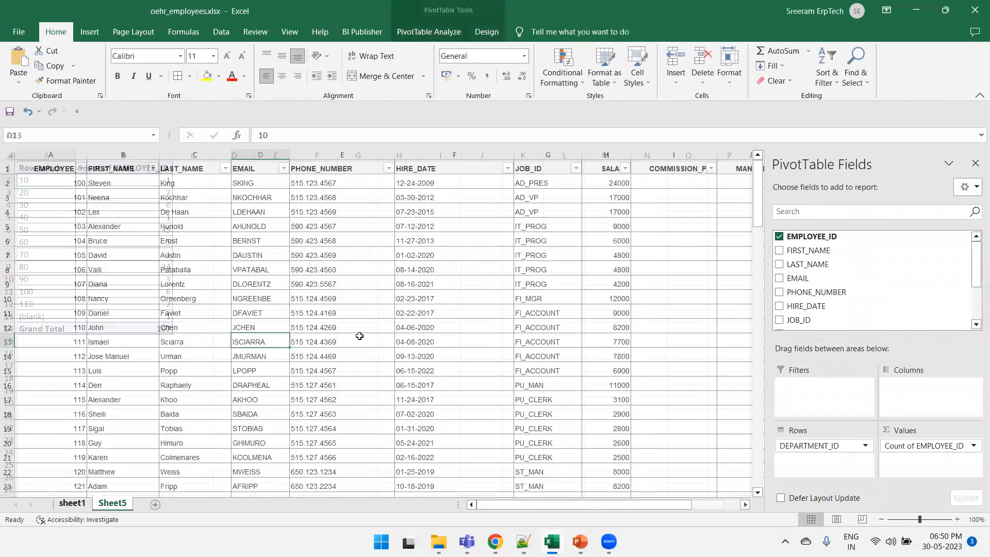
pyautogui.click(112, 504)
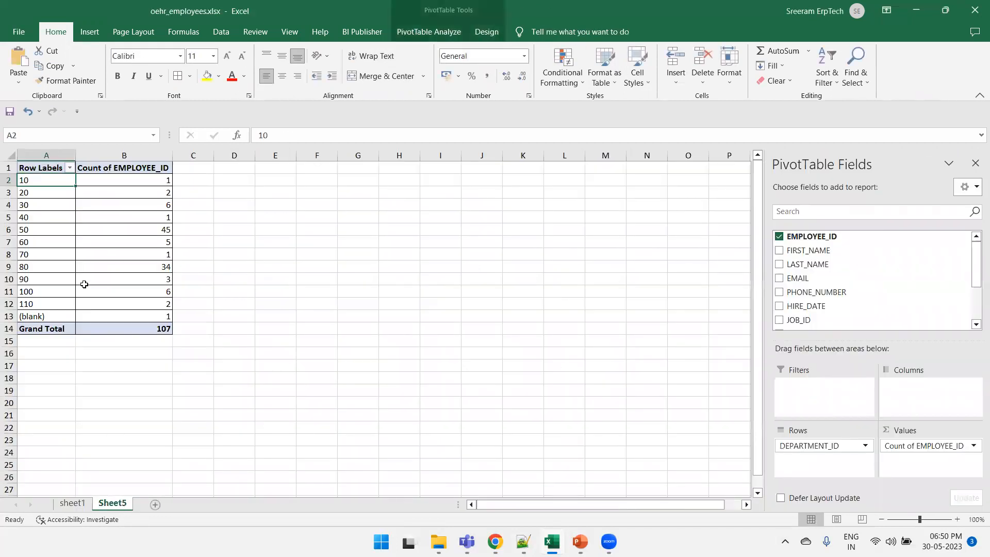
# Step: Refresh all PivotTable data in the workbook
pyautogui.click(431, 37)
pyautogui.click(432, 83)
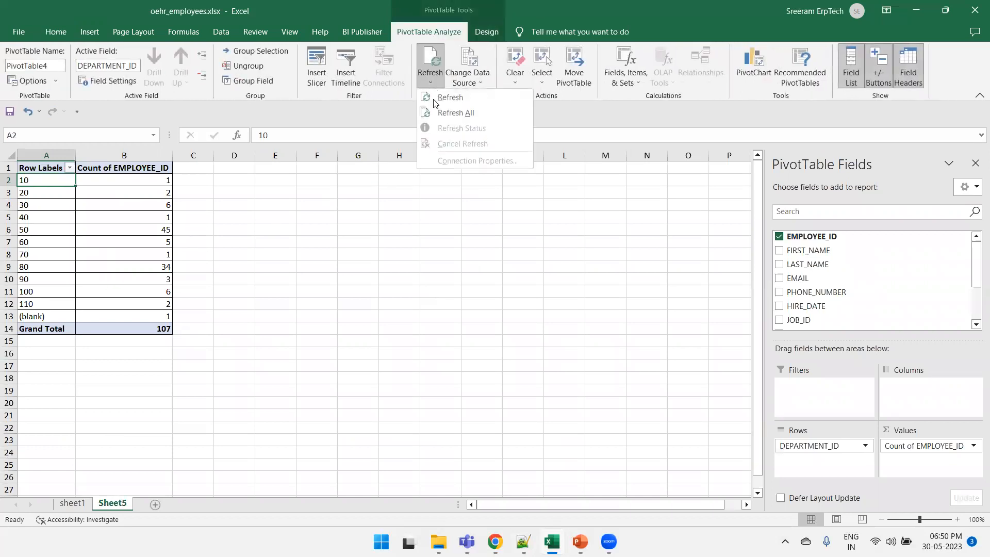
pyautogui.click(441, 113)
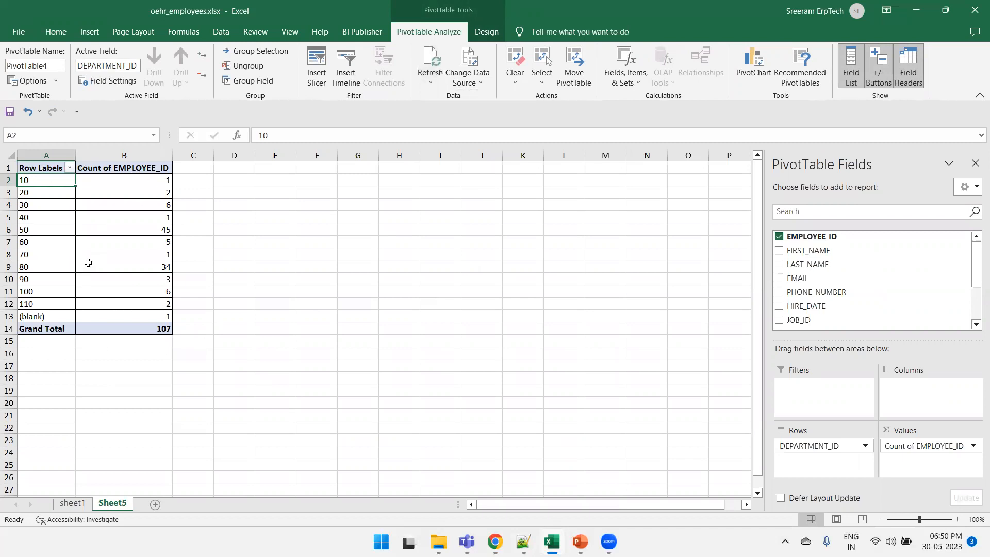
# Step: Add the SALARY field to the values of the department PivotTable
pyautogui.click(144, 167)
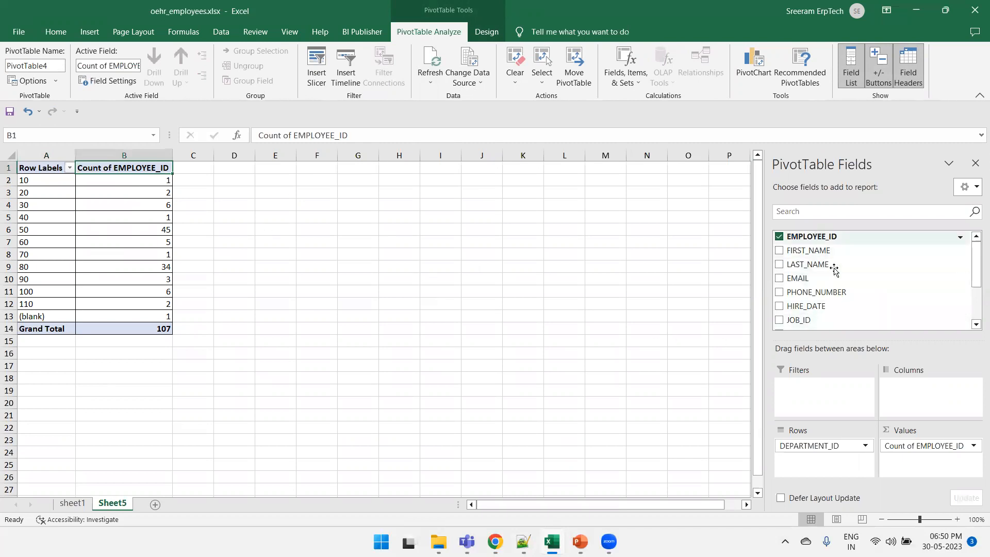
pyautogui.scroll(-1, 828, 273)
pyautogui.moveTo(819, 304); pyautogui.dragTo(928, 471)
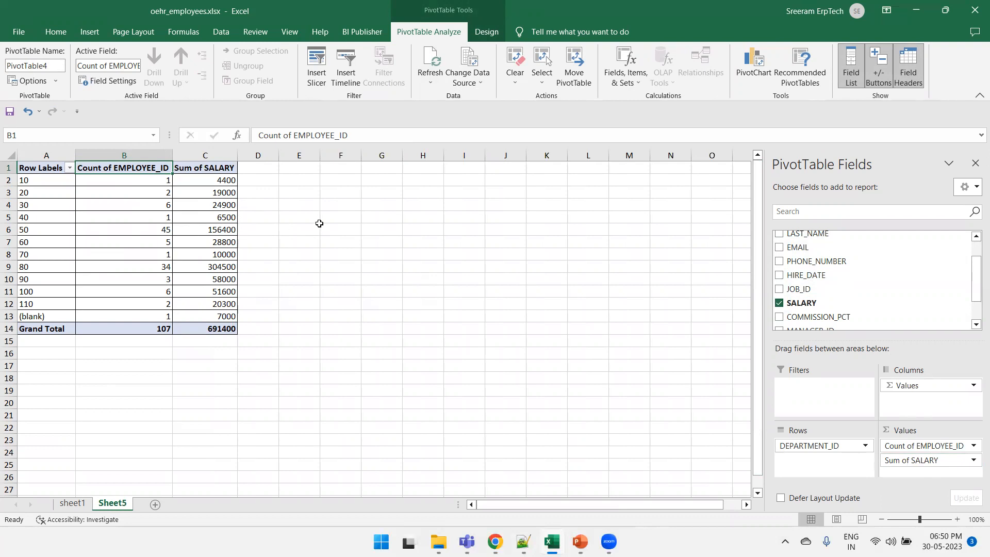
# Step: Insert a second PivotTable at cell F1 of Sheet5, using columns A to K of sheet1 as its source
pyautogui.click(341, 172)
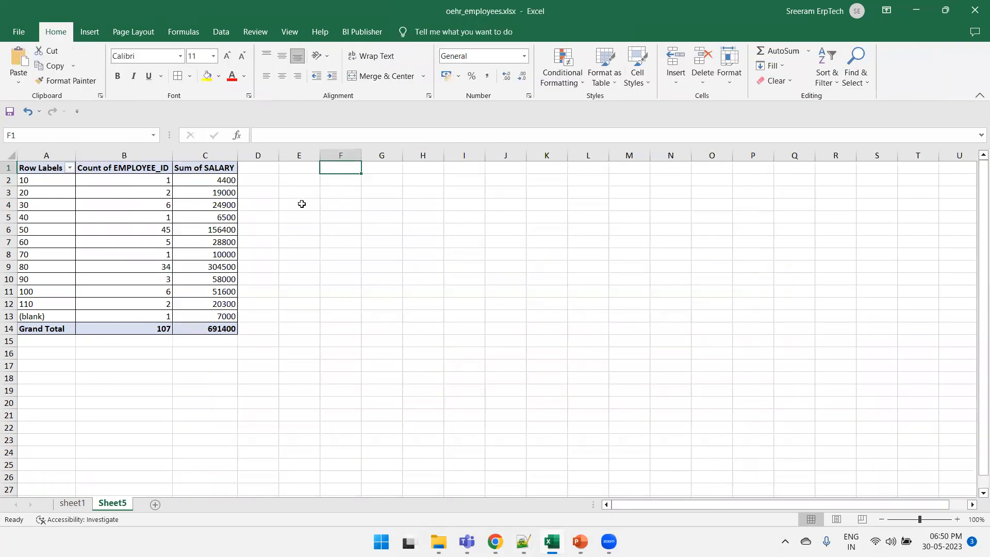
pyautogui.click(90, 32)
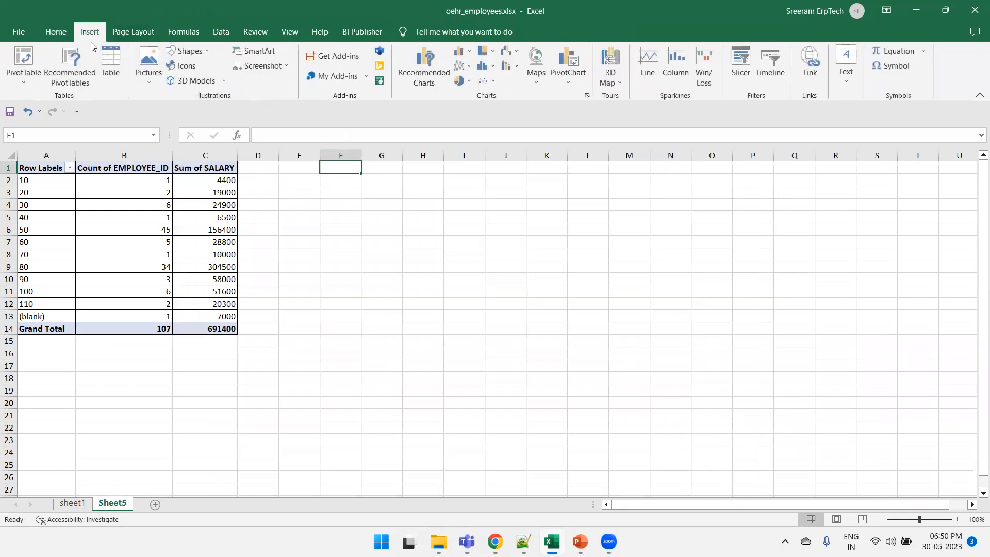
pyautogui.click(24, 57)
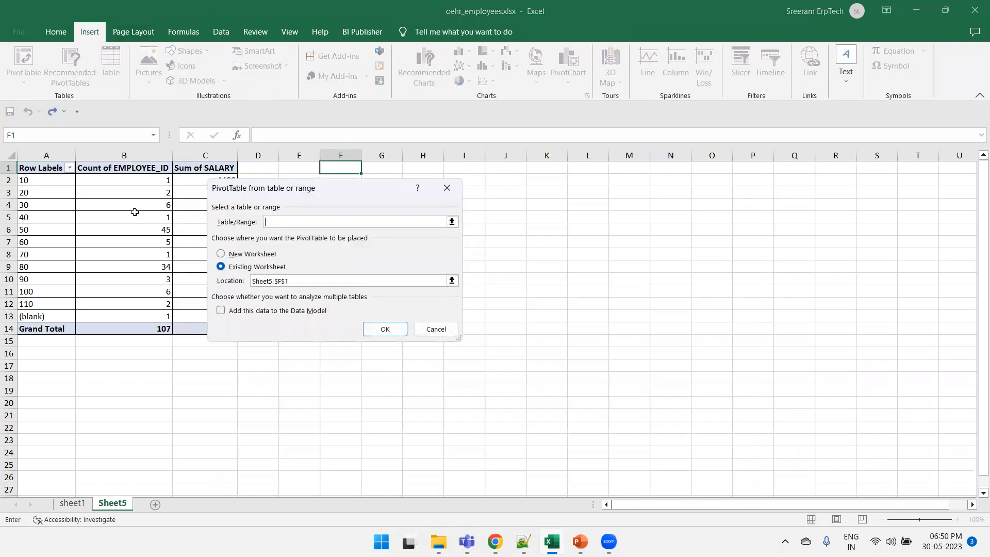
pyautogui.click(72, 504)
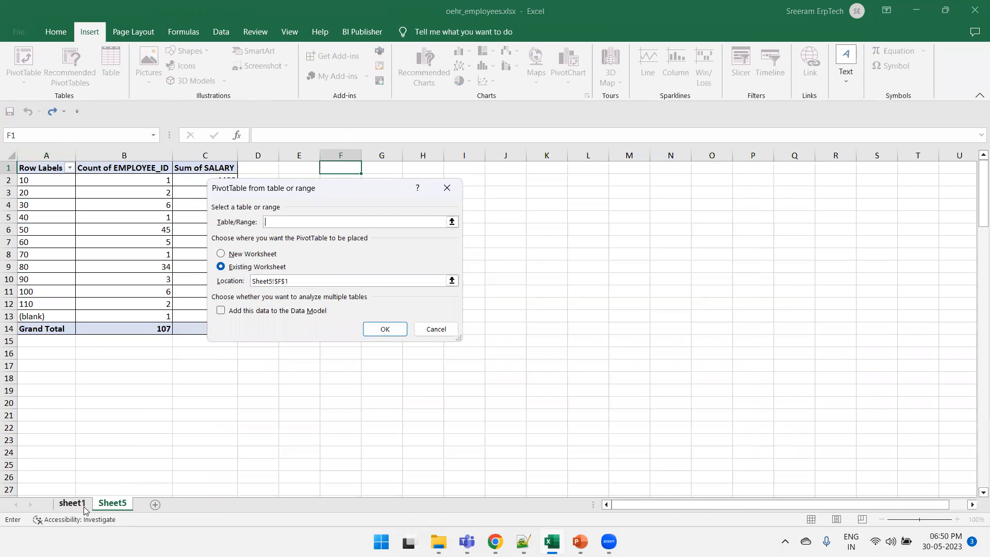
pyautogui.click(8, 153)
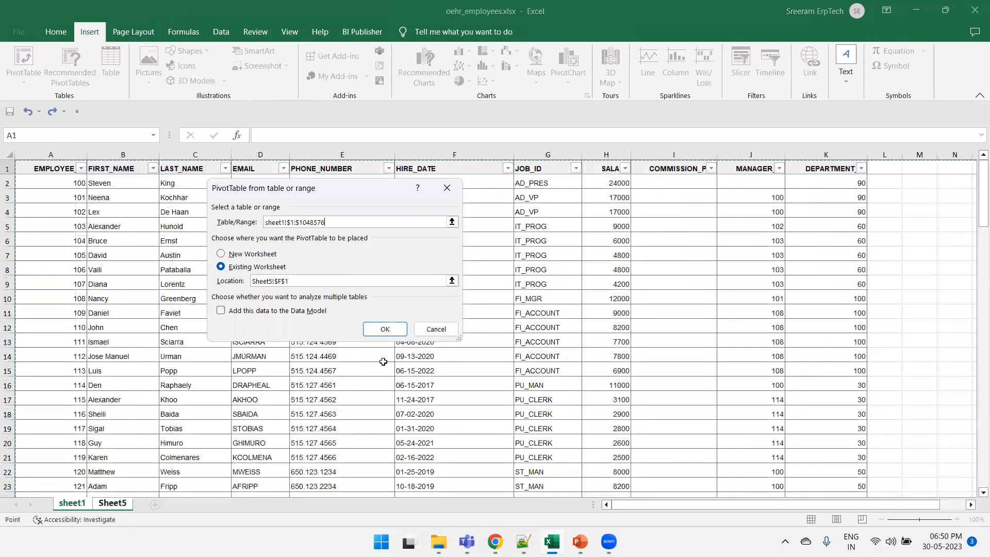
pyautogui.click(71, 148)
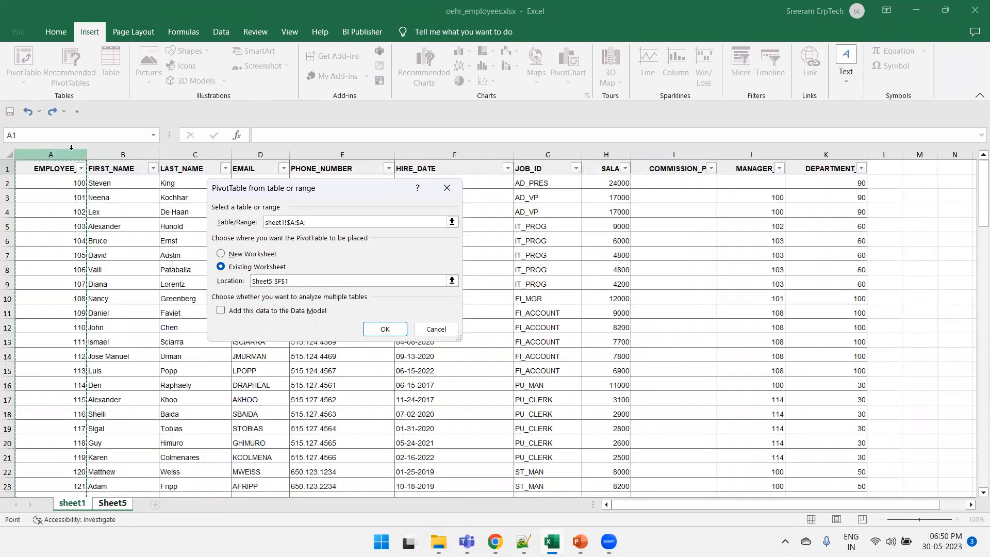
pyautogui.hotkey('shift', 'Right')
pyautogui.hotkey('shift', 'Right')
pyautogui.hotkey('shift', 'Right')
pyautogui.hotkey('shift', 'Right')
pyautogui.hotkey('shift', 'Right')
pyautogui.hotkey('shift', 'Right')
pyautogui.hotkey('shift', 'Right')
pyautogui.hotkey('shift', 'Right')
pyautogui.hotkey('shift', 'Right')
pyautogui.hotkey('shift', 'Right')
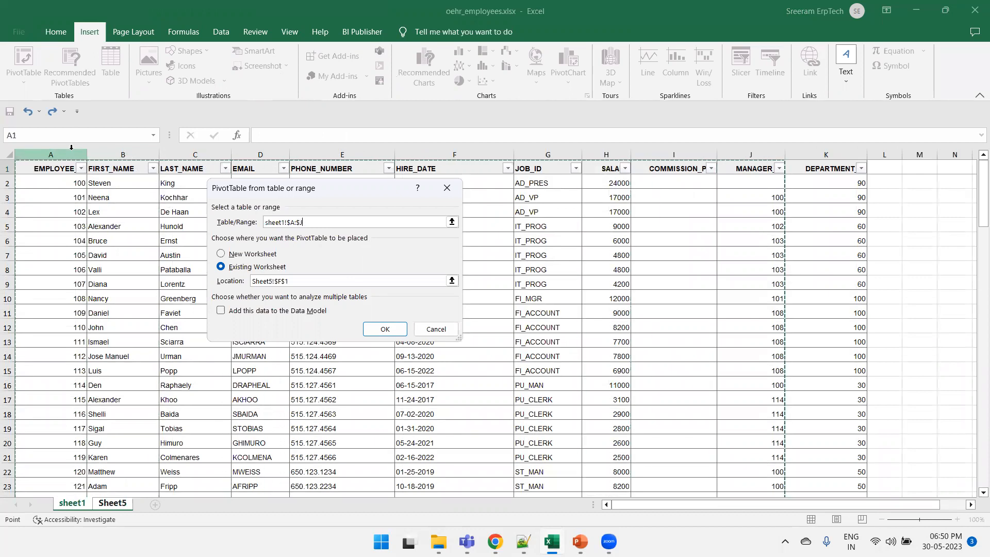
pyautogui.click(382, 330)
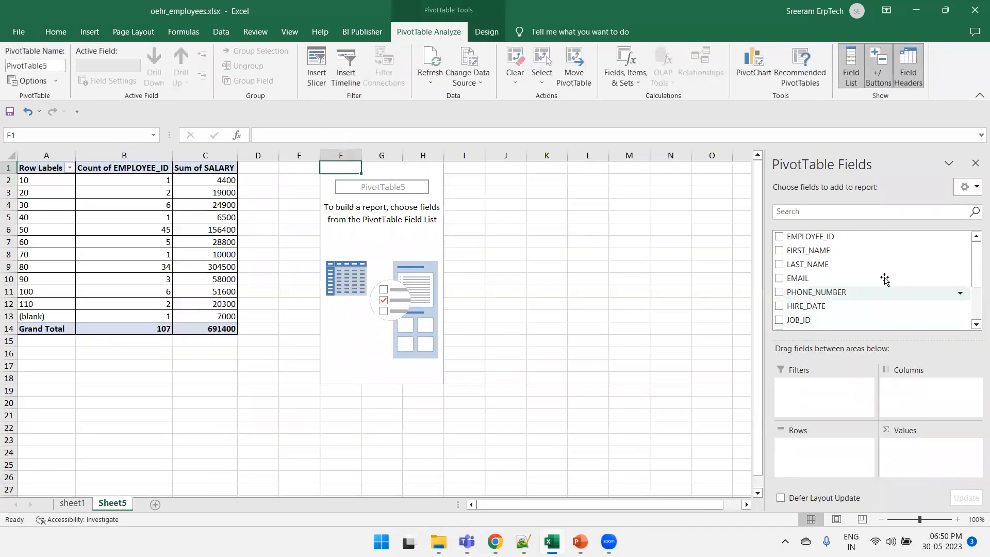
# Step: Add JOB_ID to the new PivotTable's rows and EMPLOYEE_ID to its values, summarized by Count
pyautogui.moveTo(810, 323); pyautogui.dragTo(825, 454)
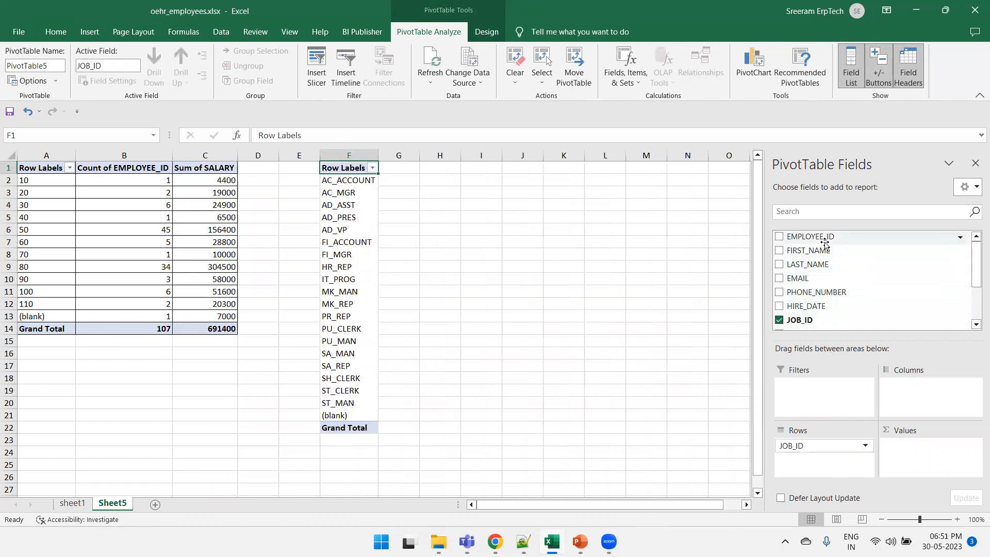
pyautogui.moveTo(825, 243); pyautogui.dragTo(923, 459)
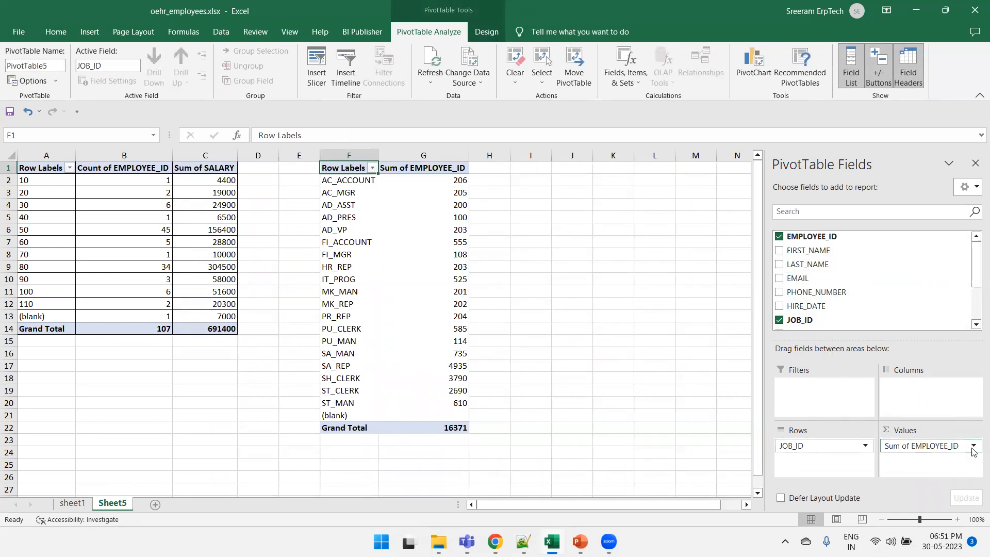
pyautogui.click(919, 446)
pyautogui.click(917, 433)
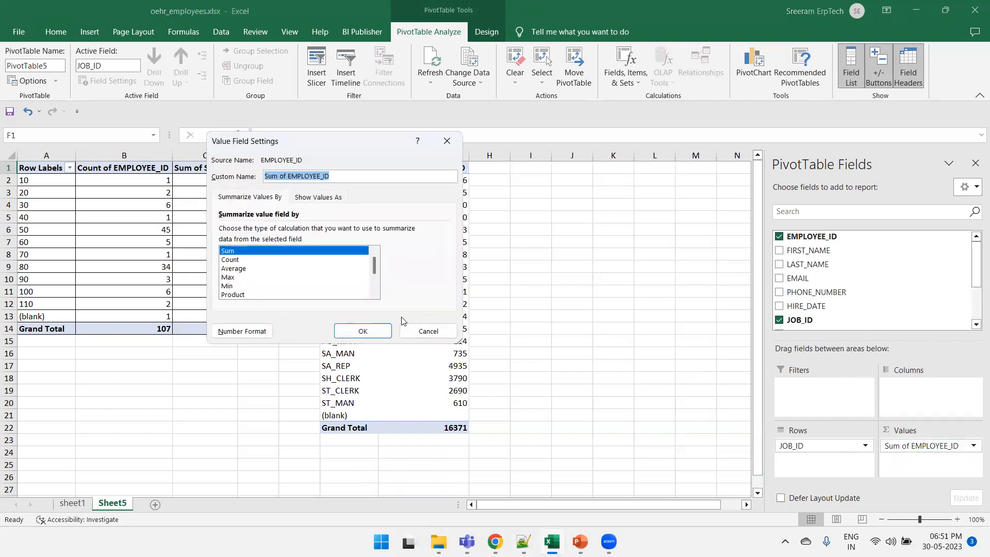
pyautogui.click(231, 260)
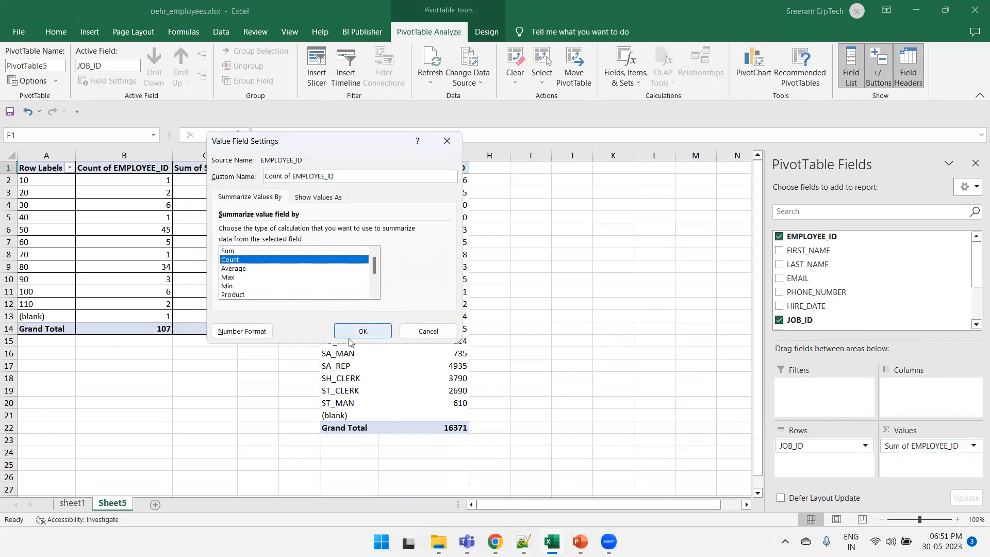
pyautogui.click(363, 331)
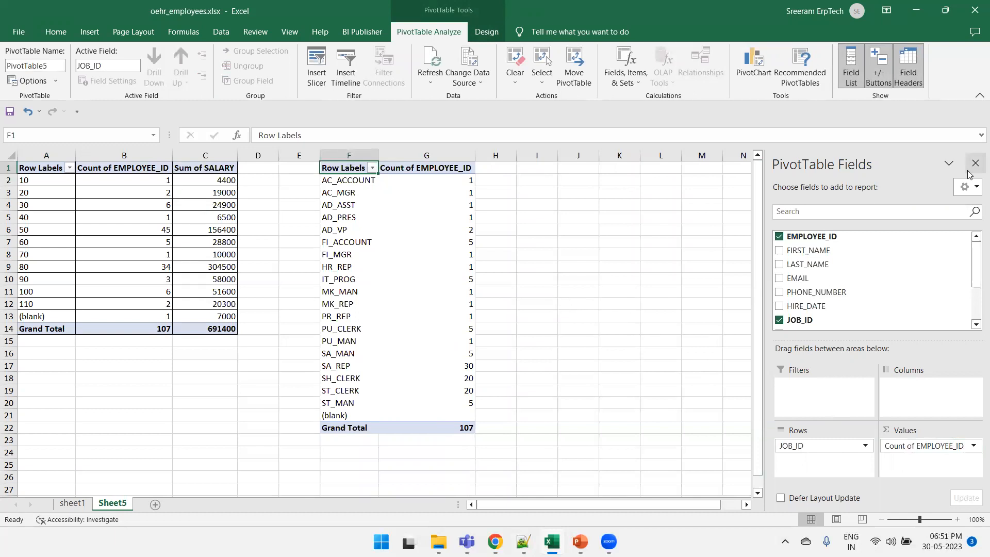
# Step: Review the source range of the JOB_ID PivotTable in its Change Data Source settings
pyautogui.click(418, 193)
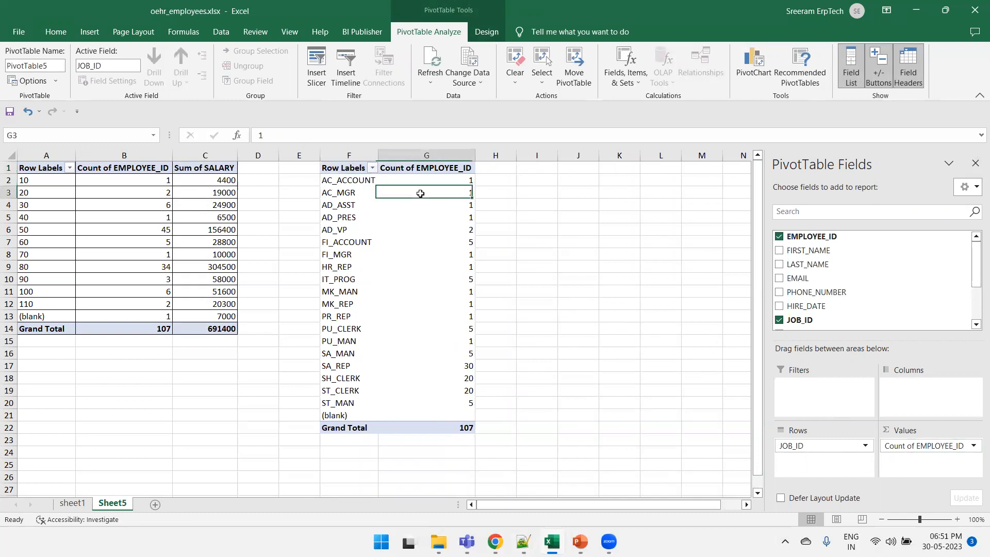
pyautogui.click(353, 171)
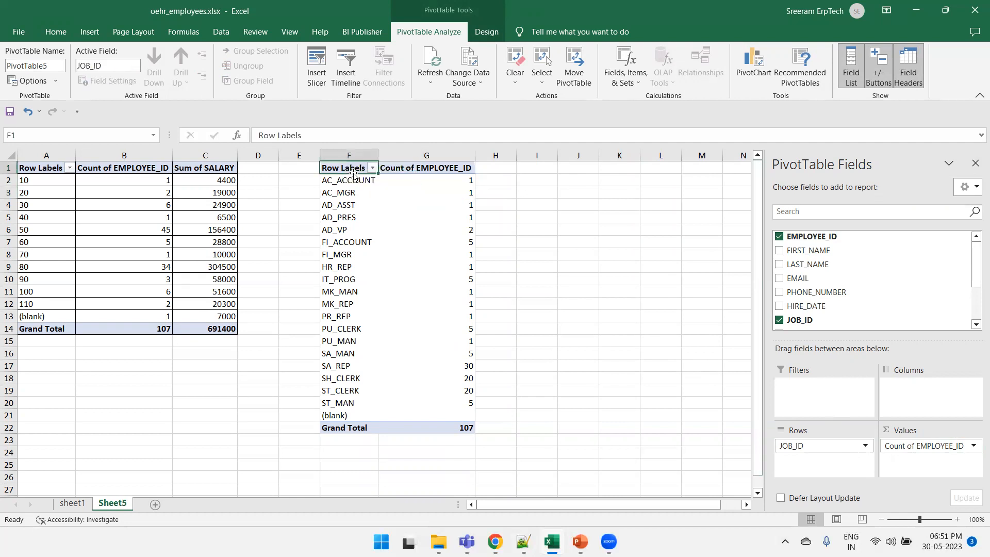
pyautogui.click(466, 88)
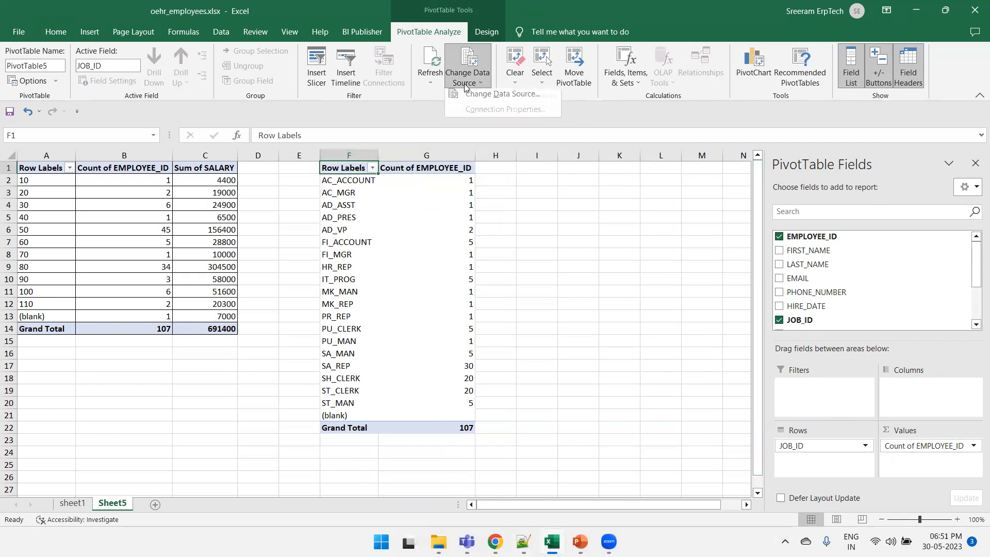
pyautogui.click(466, 102)
pyautogui.click(335, 222)
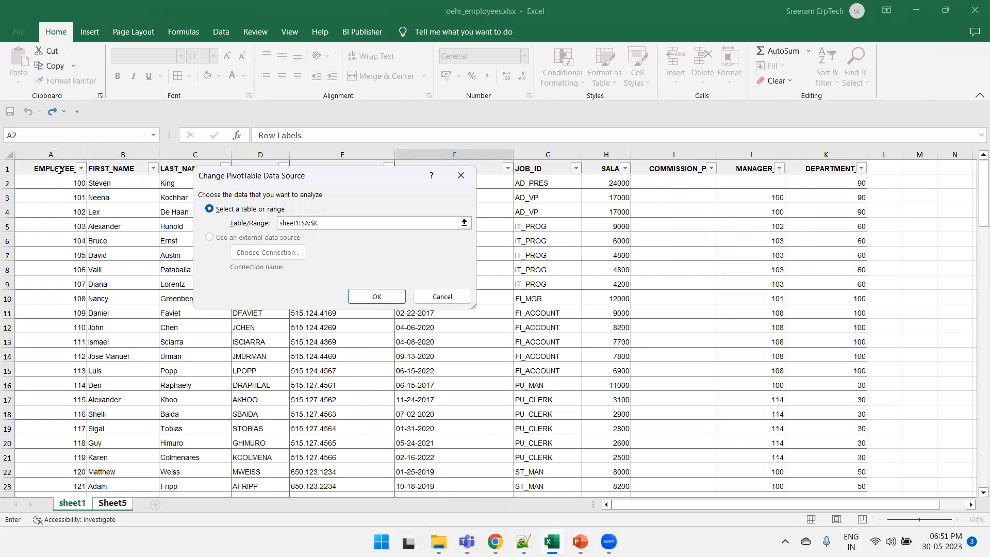
pyautogui.click(370, 293)
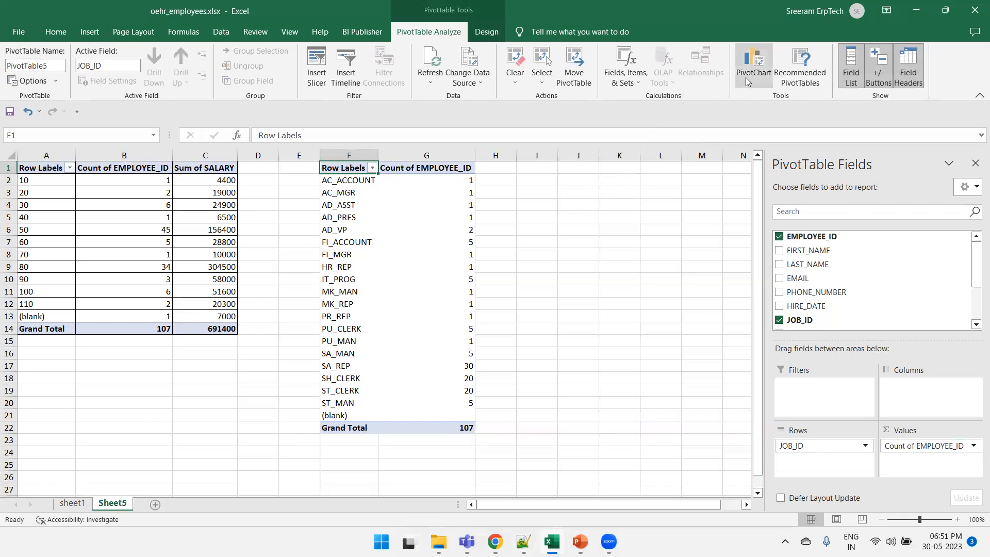
# Step: Insert a Pie PivotChart from the JOB_ID PivotTable and place it beside the table, over columns I to P
pyautogui.click(322, 254)
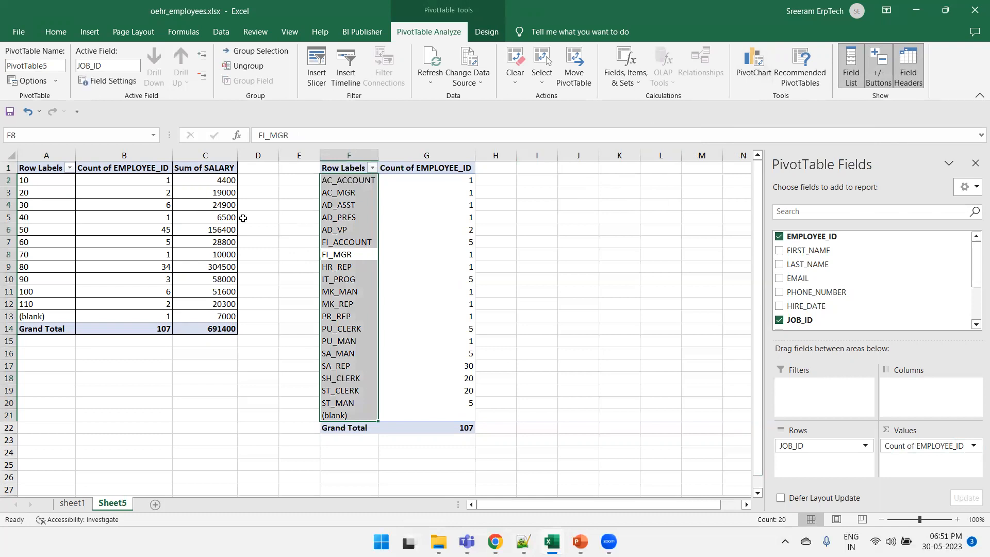
pyautogui.click(449, 207)
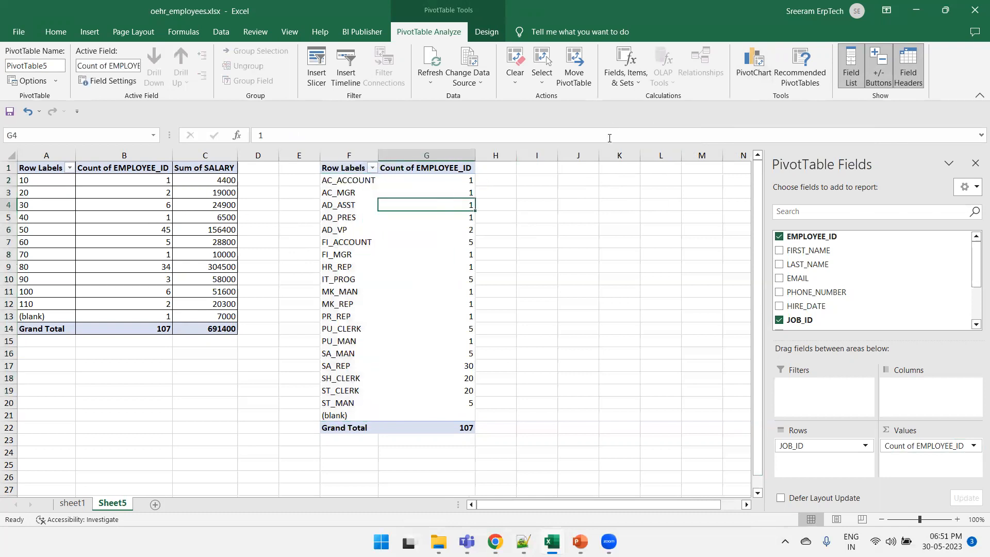
pyautogui.click(765, 63)
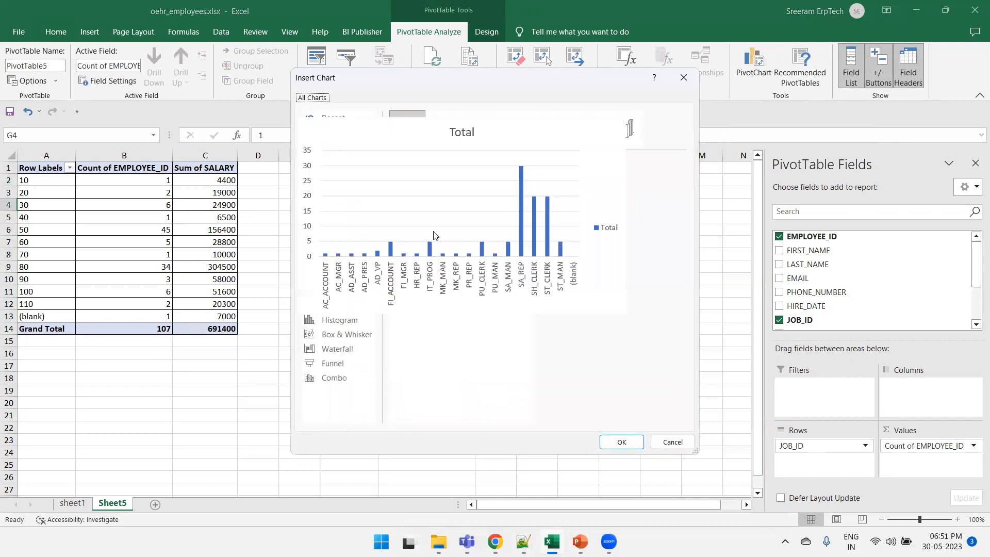
pyautogui.moveTo(448, 217)
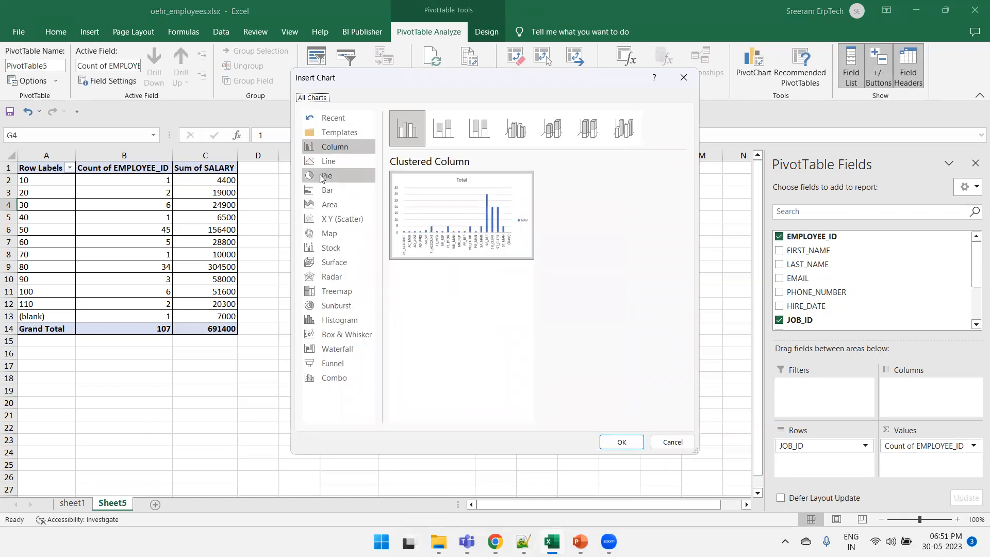
pyautogui.click(322, 176)
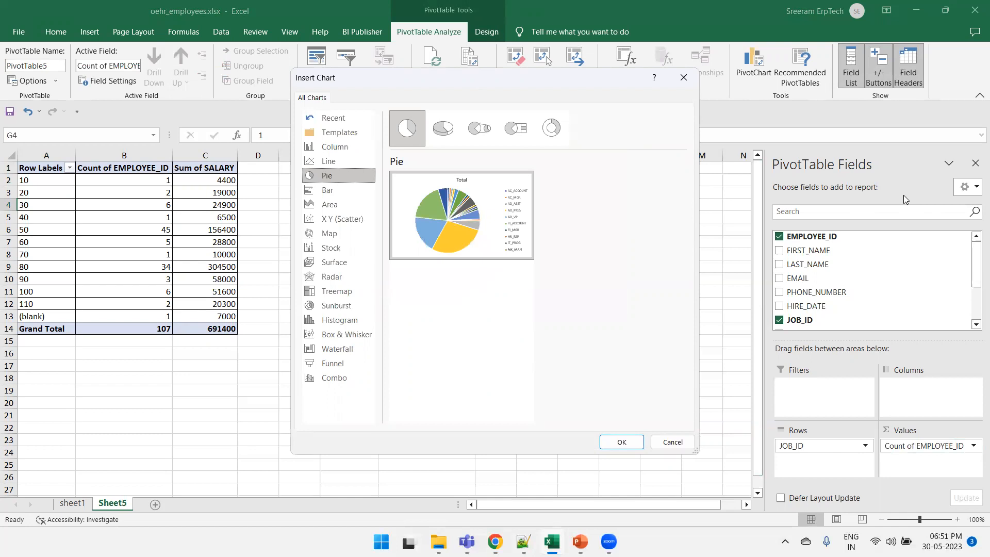
pyautogui.click(621, 442)
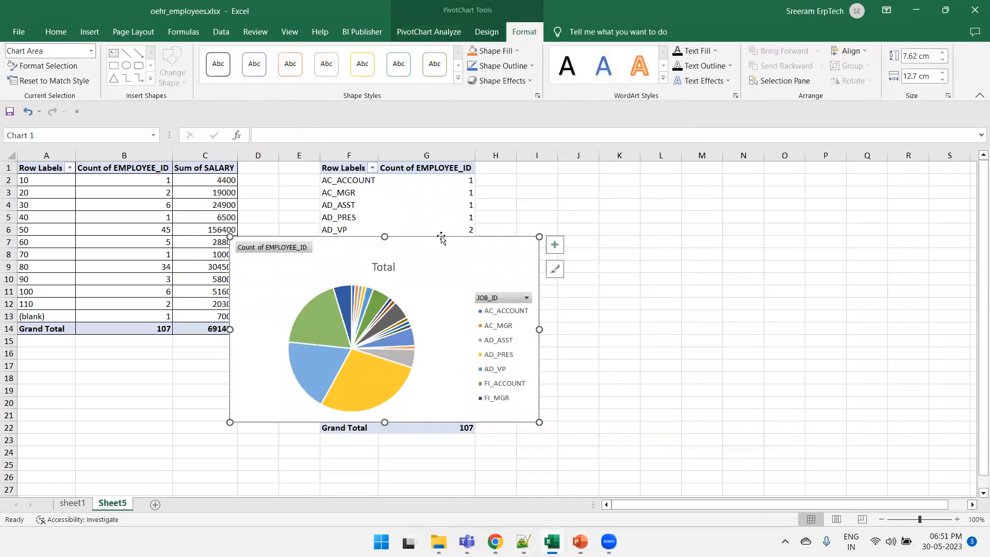
pyautogui.moveTo(444, 239); pyautogui.dragTo(727, 175)
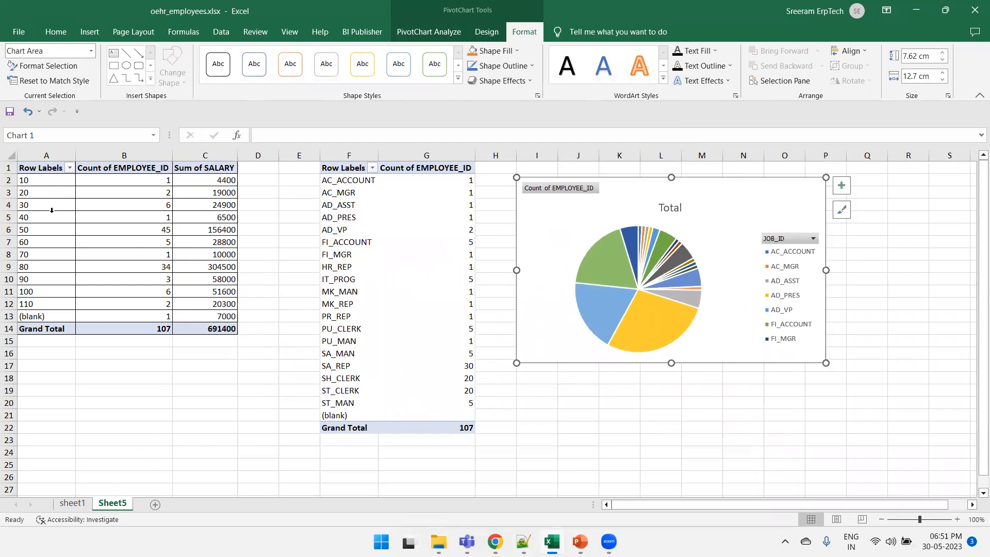
# Step: Add a new worksheet after Sheet5 and select cell B2 on it
pyautogui.click(48, 178)
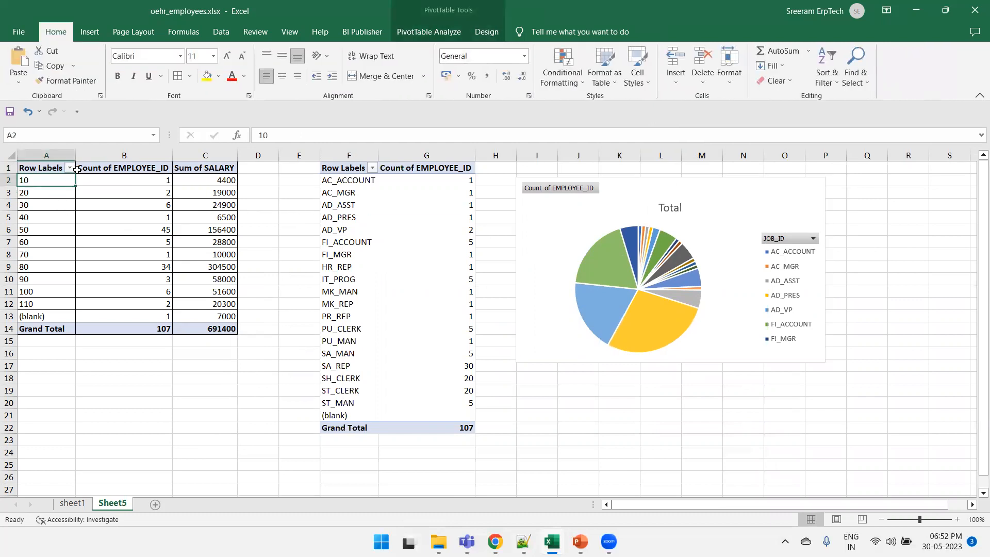
pyautogui.doubleClick(157, 507)
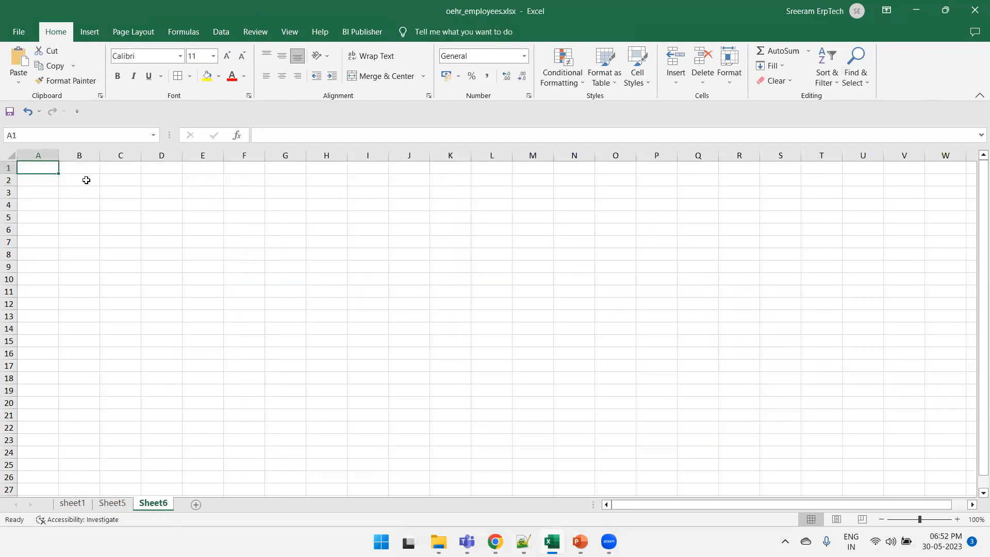
pyautogui.click(86, 180)
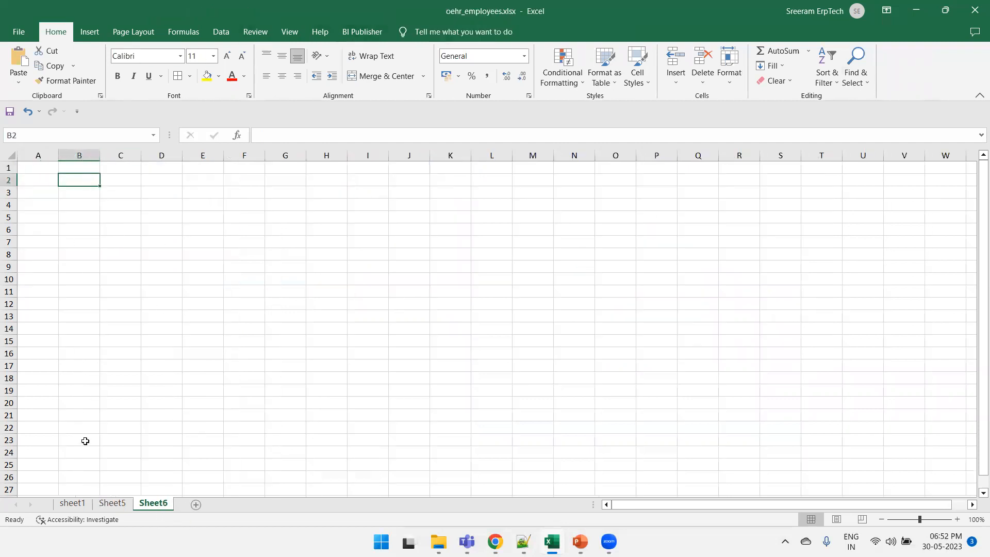
# Step: Insert a PivotTable at cell B2 of Sheet6, using columns A to K of sheet1 as its source
pyautogui.click(89, 32)
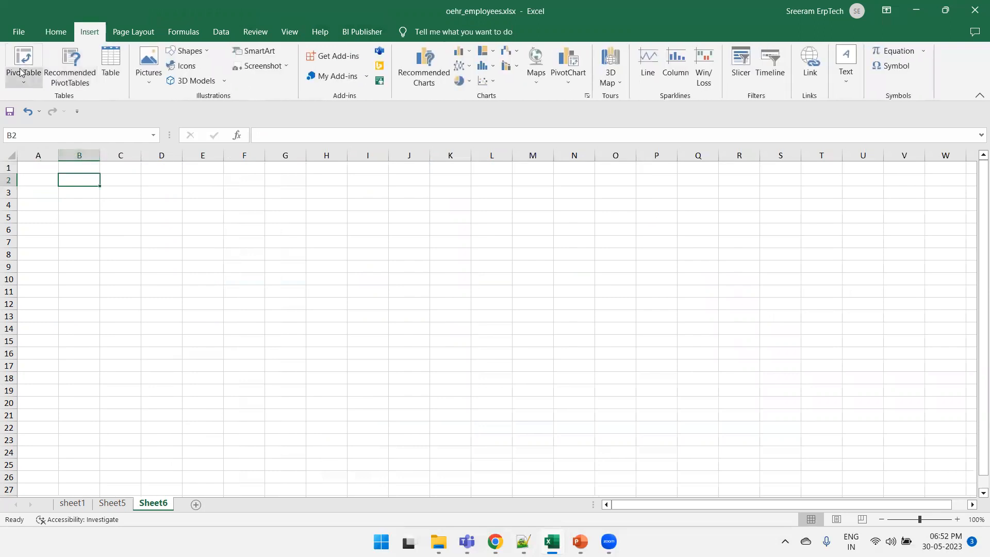
pyautogui.click(23, 65)
pyautogui.click(39, 99)
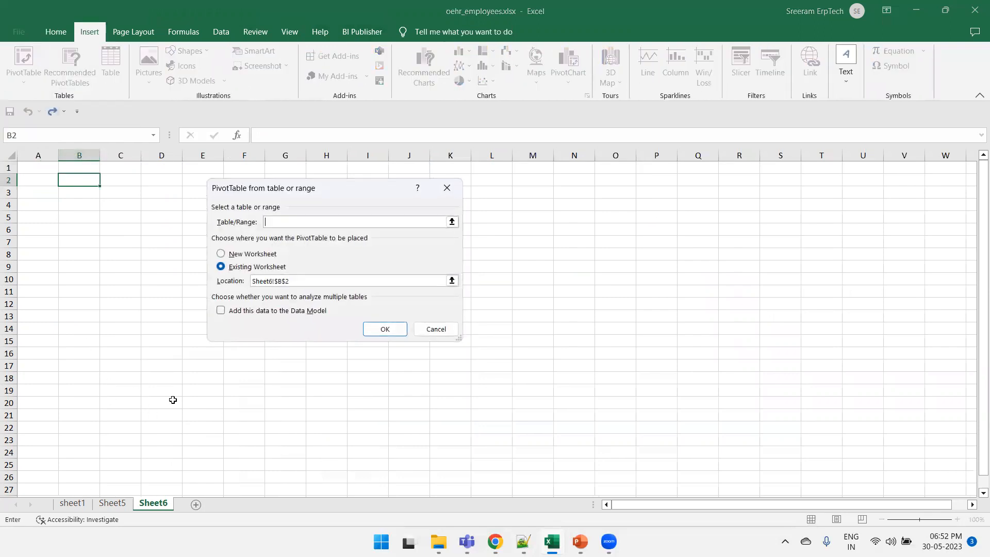
pyautogui.click(72, 503)
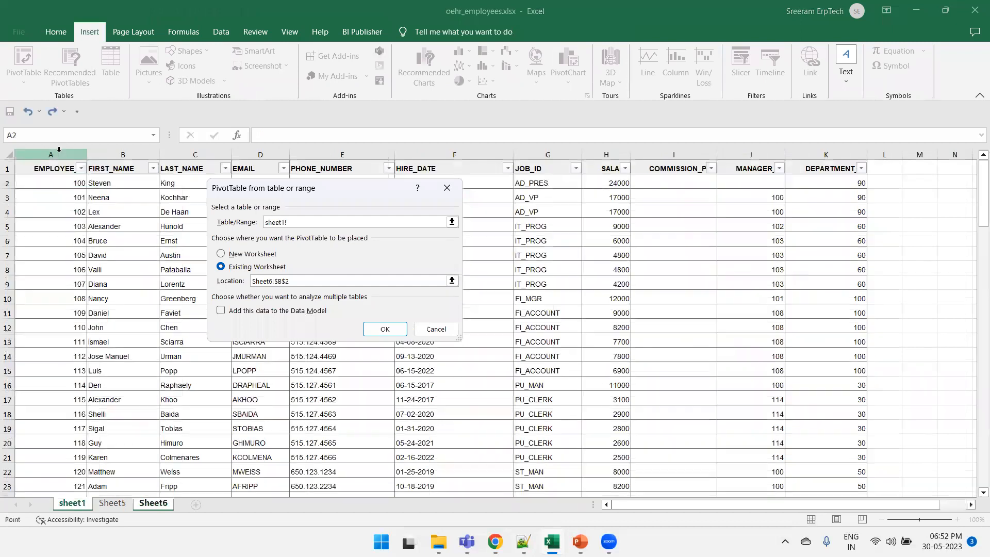
pyautogui.click(60, 149)
pyautogui.hotkey('shift', 'Right')
pyautogui.hotkey('shift', 'Right')
pyautogui.hotkey('shift', 'Right')
pyautogui.hotkey('shift', 'Right')
pyautogui.hotkey('shift', 'Right')
pyautogui.hotkey('shift', 'Right')
pyautogui.hotkey('shift', 'Right')
pyautogui.hotkey('shift', 'Right')
pyautogui.hotkey('shift', 'Right')
pyautogui.hotkey('shift', 'Right')
pyautogui.hotkey('shift', 'Right')
pyautogui.hotkey('shift', 'Right')
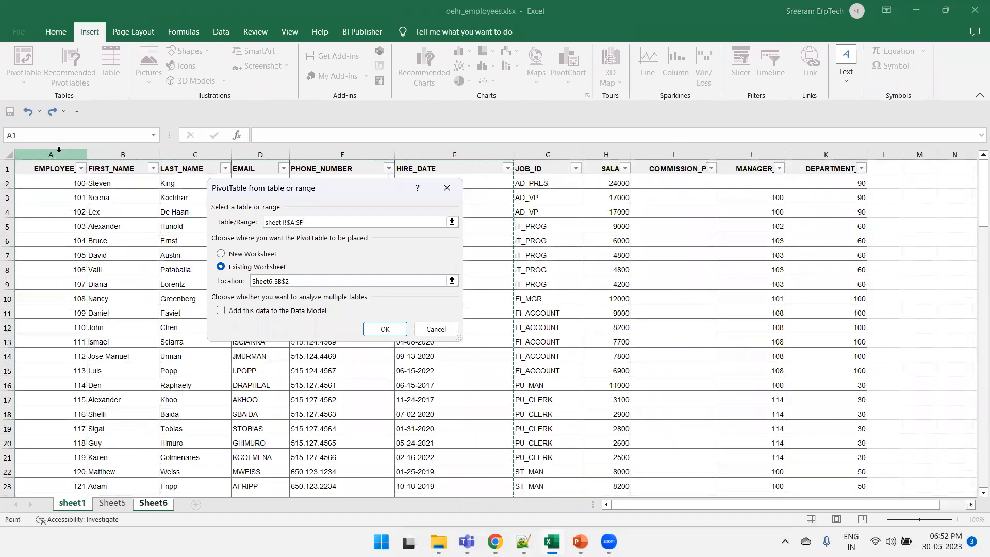
pyautogui.hotkey('shift', 'Left')
pyautogui.hotkey('shift', 'Left')
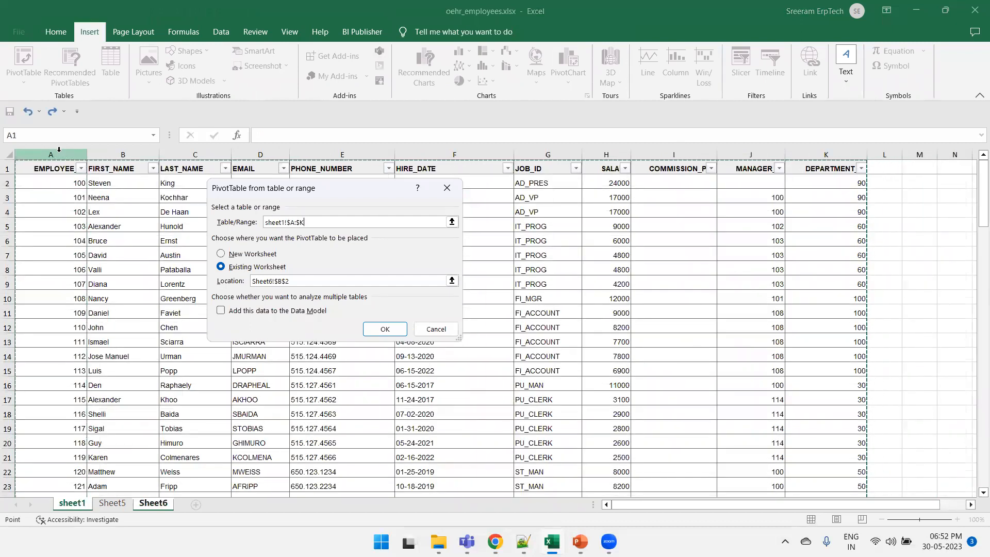
pyautogui.click(384, 328)
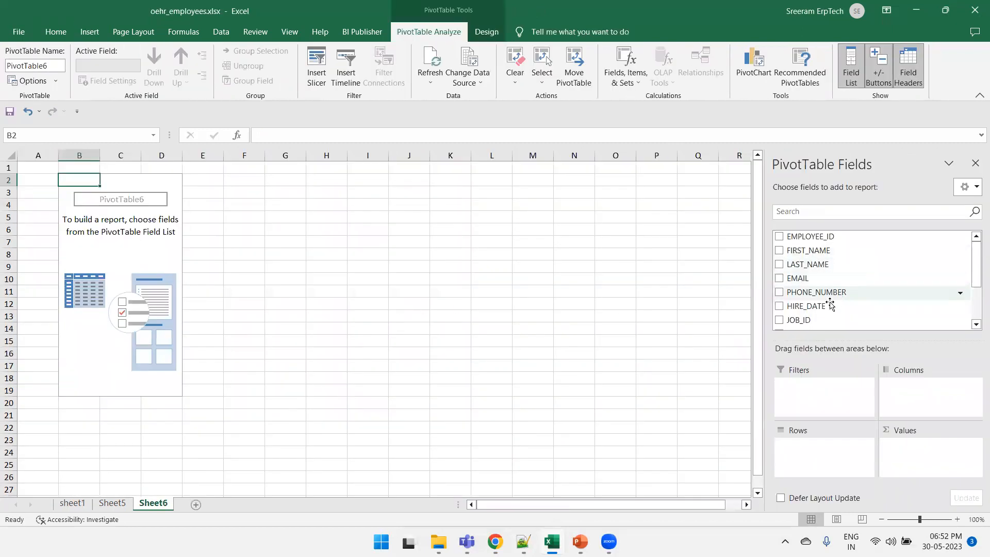
# Step: Add JOB_ID and DEPARTMENT_ID to the new PivotTable's rows and SALARY to its values, summarized by Sum
pyautogui.scroll(-1, 843, 304)
pyautogui.scroll(1, 845, 305)
pyautogui.scroll(-1, 845, 303)
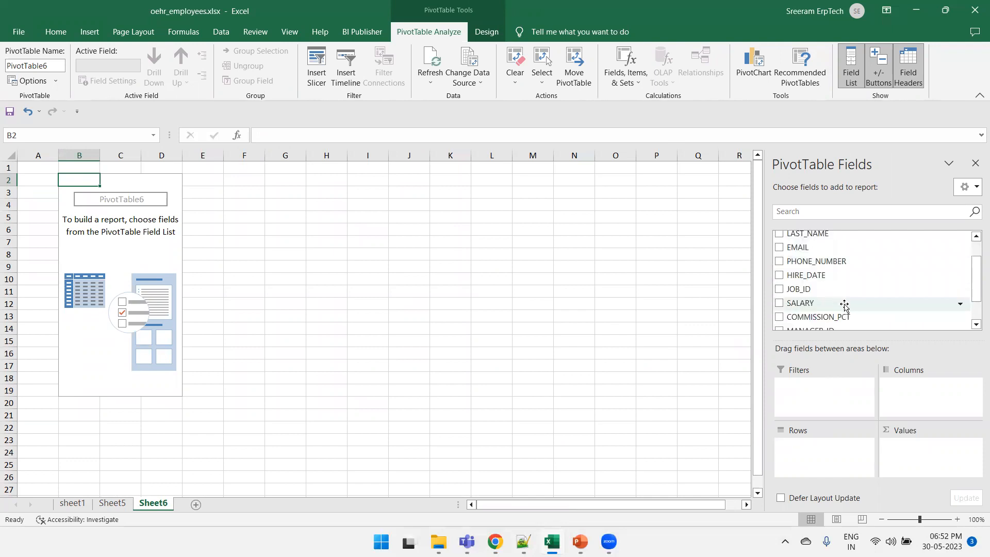
pyautogui.scroll(-1, 847, 295)
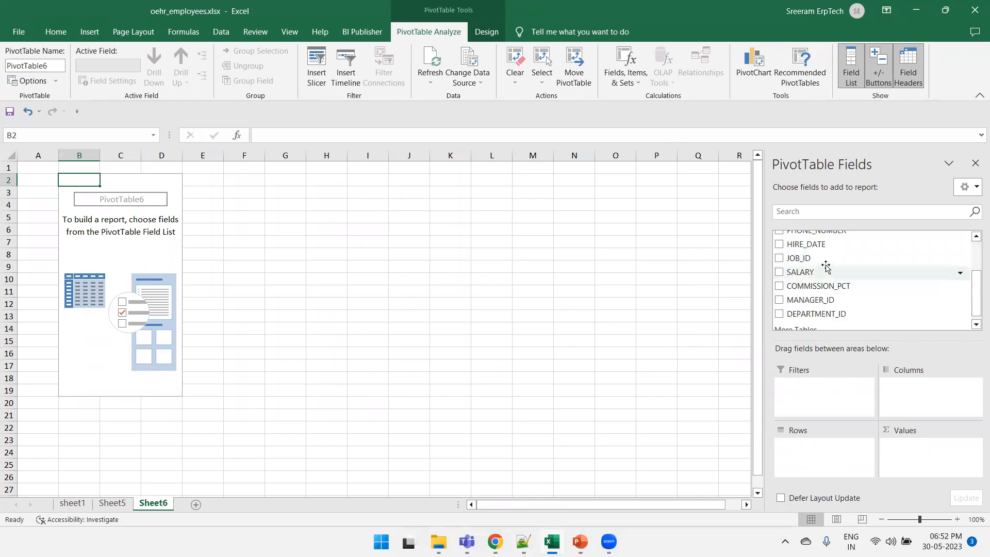
pyautogui.moveTo(825, 260); pyautogui.dragTo(825, 454)
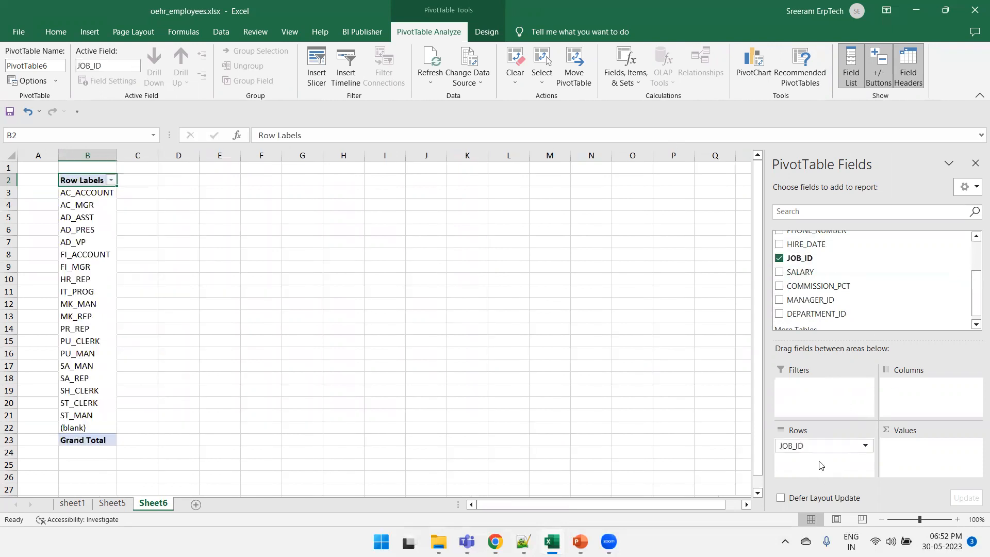
pyautogui.scroll(2, 862, 277)
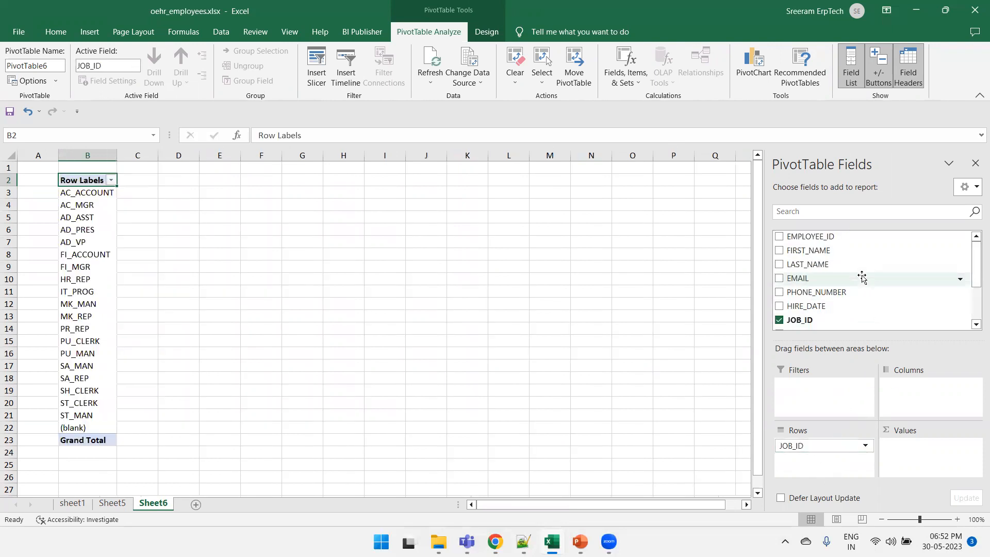
pyautogui.scroll(-3, 858, 281)
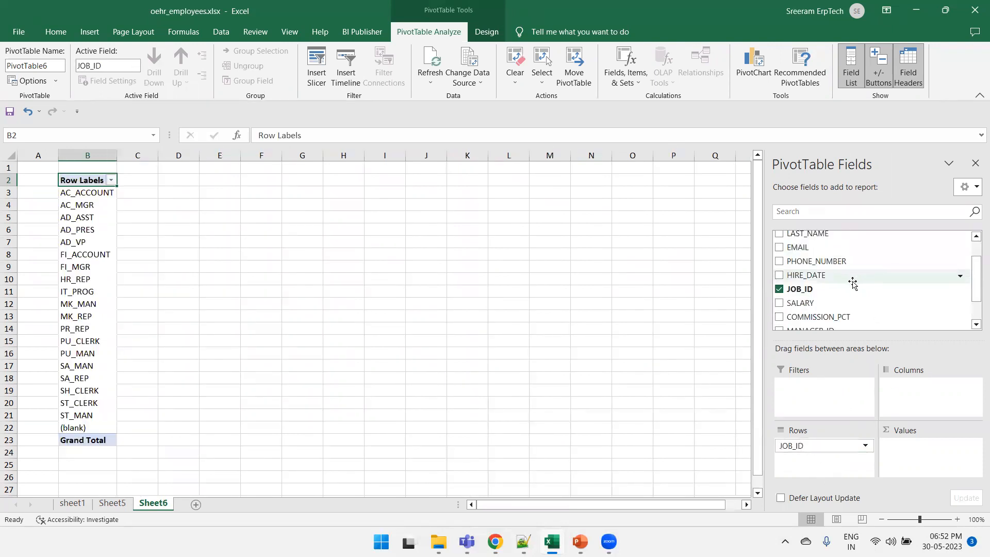
pyautogui.moveTo(831, 312); pyautogui.dragTo(824, 458)
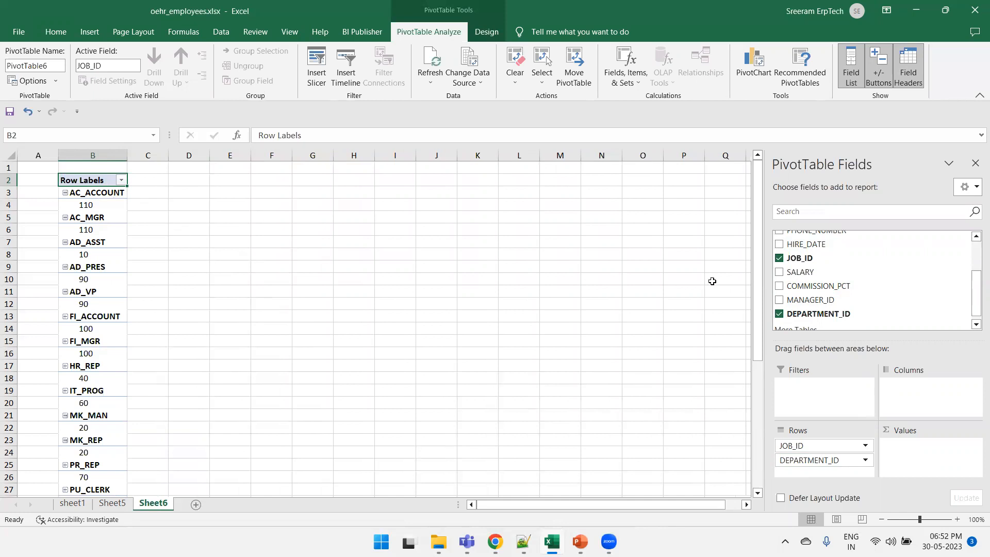
pyautogui.moveTo(802, 271); pyautogui.dragTo(926, 451)
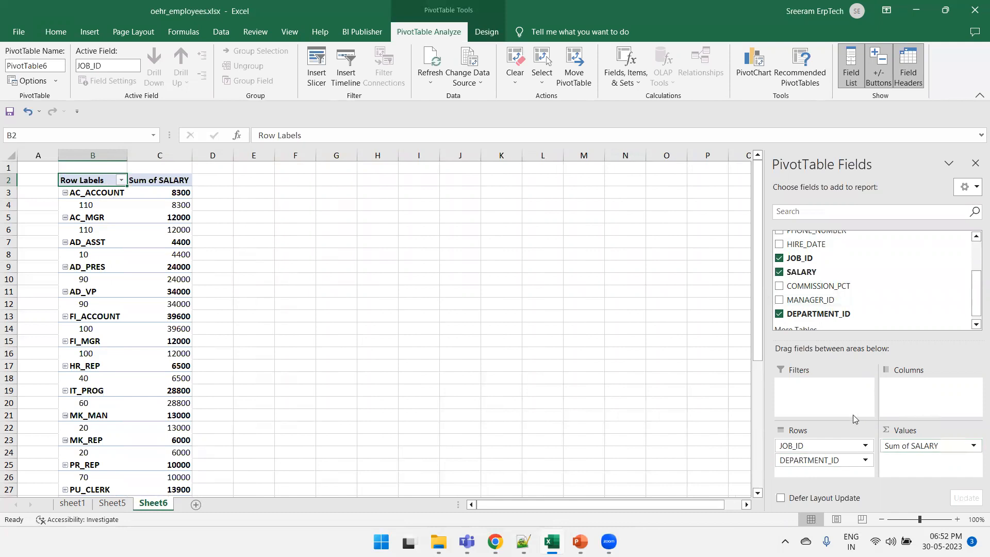
pyautogui.scroll(-10, 205, 311)
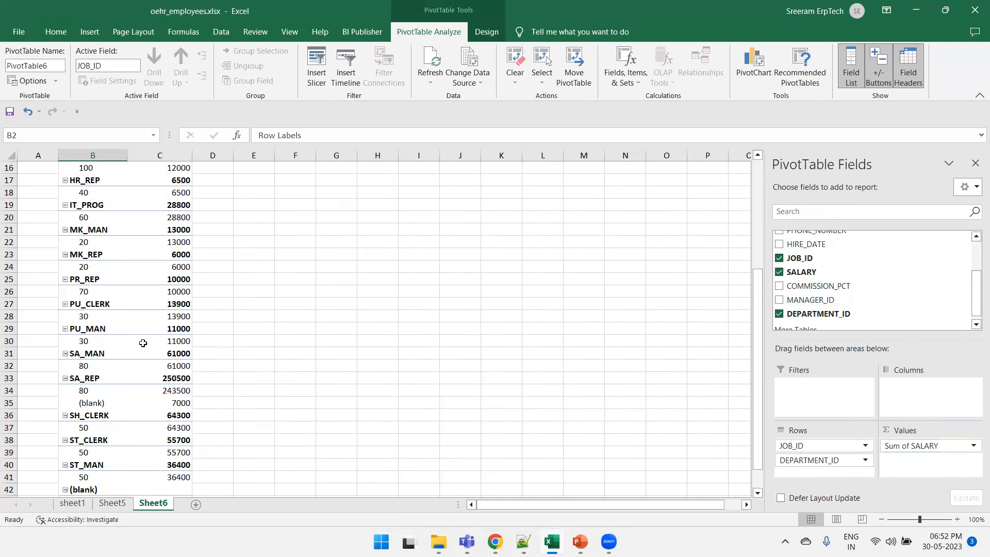
pyautogui.scroll(10, 142, 343)
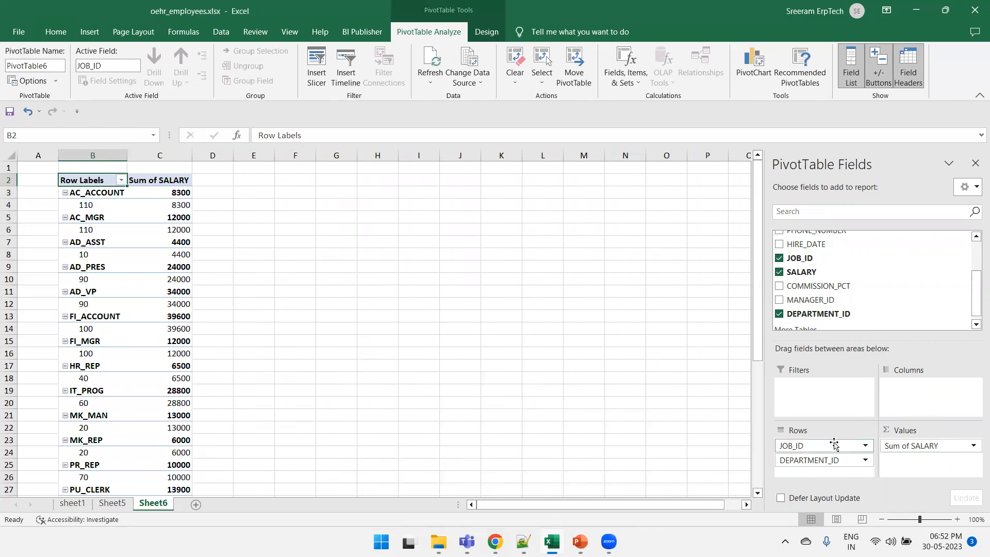
# Step: Move DEPARTMENT_ID from the PivotTable's rows to its report filters
pyautogui.moveTo(839, 460); pyautogui.dragTo(838, 403)
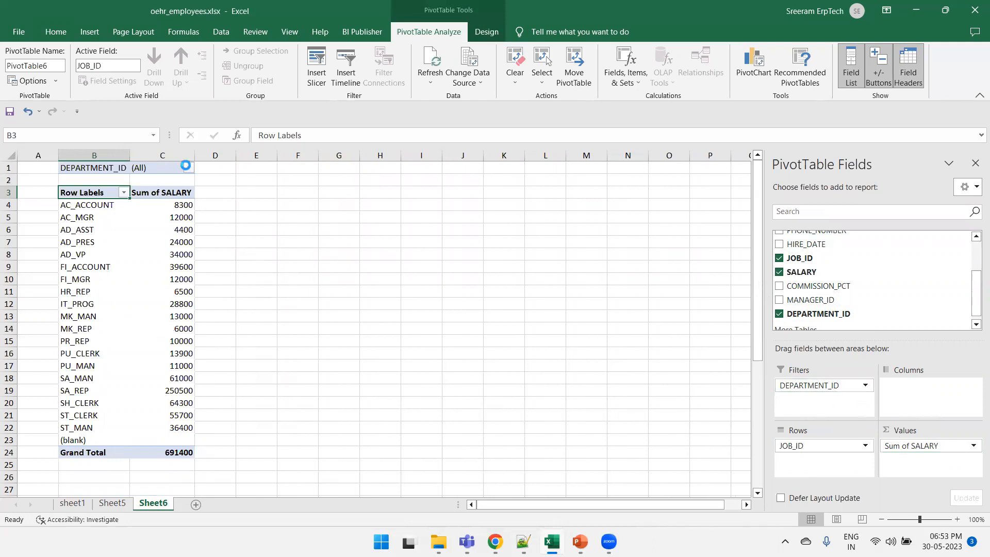
pyautogui.click(189, 167)
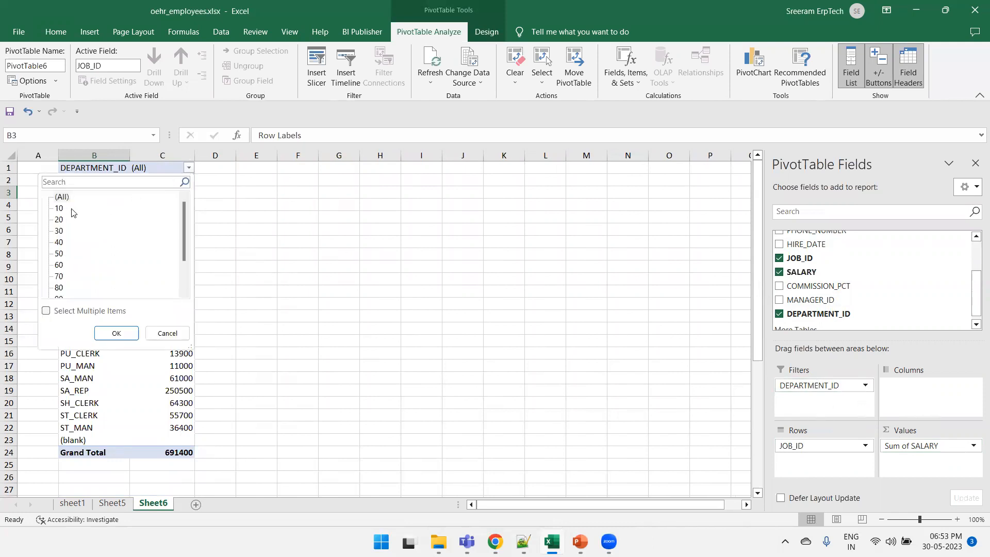
pyautogui.click(841, 399)
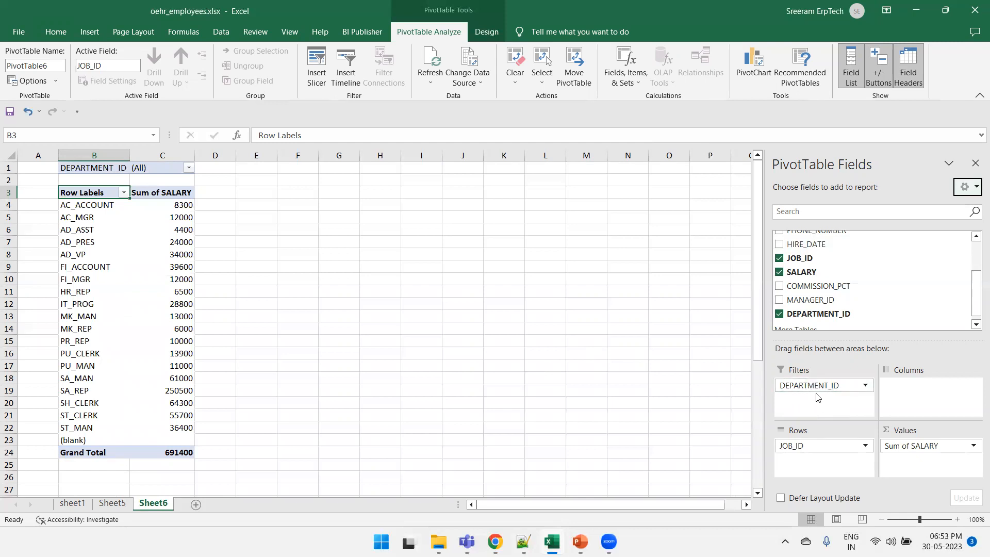
# Step: Filter the PivotTable to DEPARTMENT_ID 10
pyautogui.click(189, 167)
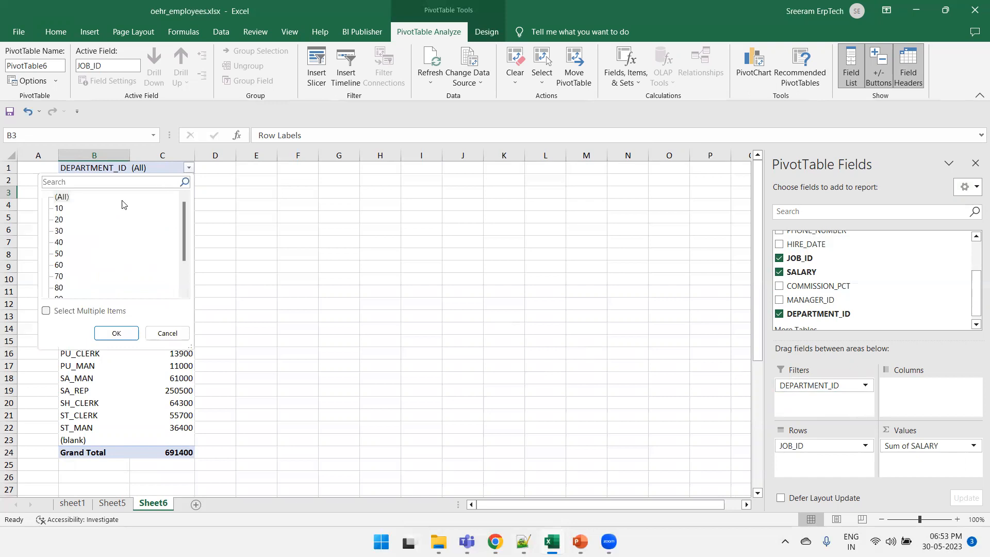
pyautogui.click(60, 207)
pyautogui.click(116, 333)
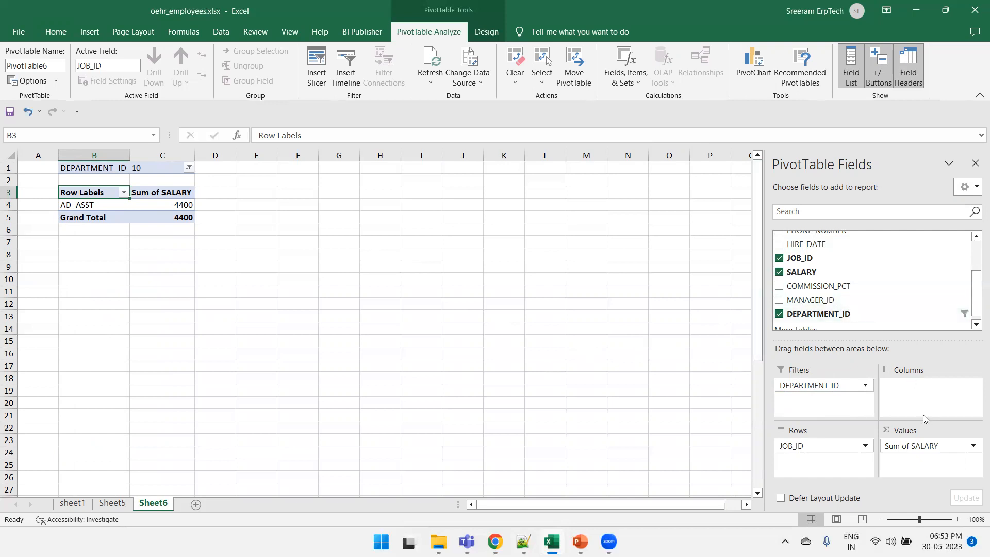
# Step: Add MANAGER_ID to the PivotTable's columns and summarize the SALARY values by Count
pyautogui.moveTo(835, 300); pyautogui.dragTo(931, 402)
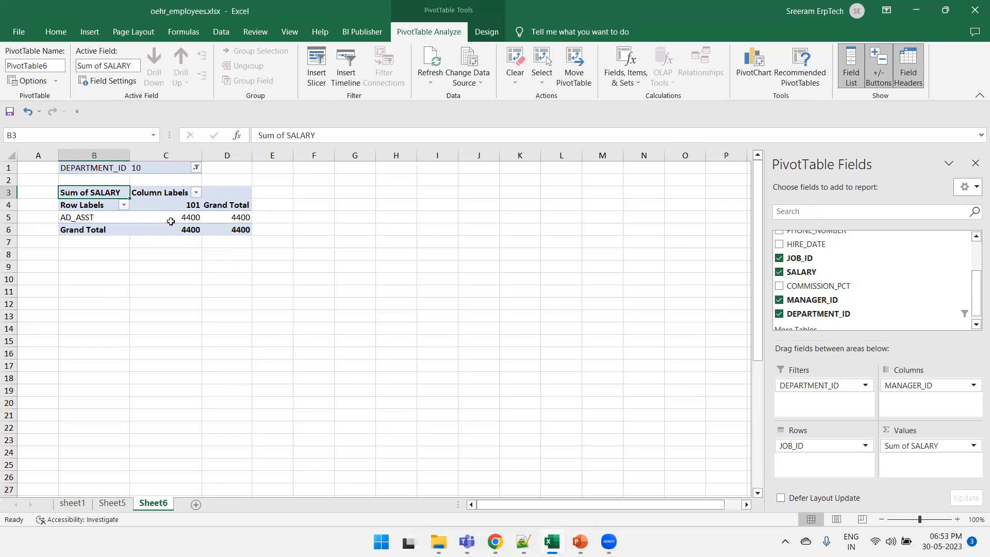
pyautogui.click(939, 446)
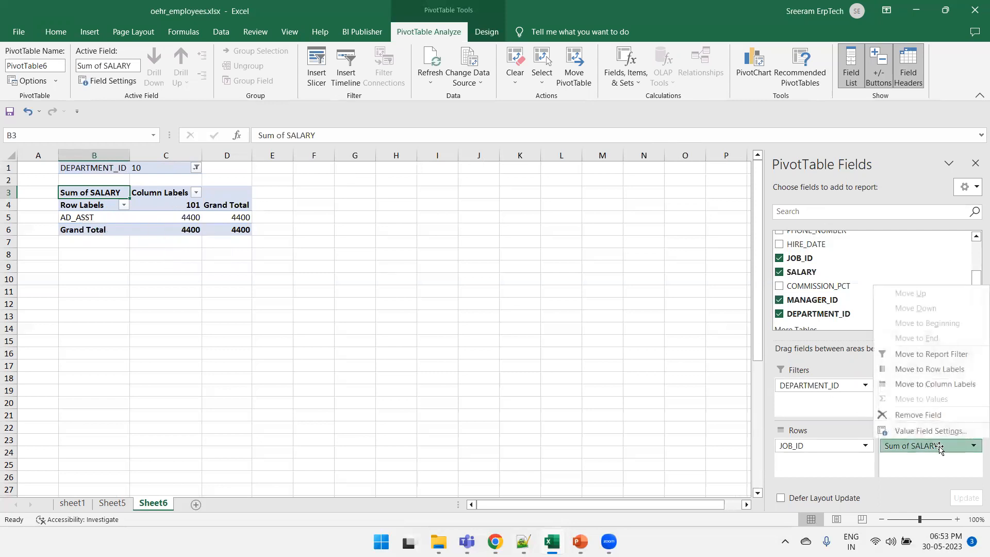
pyautogui.click(929, 431)
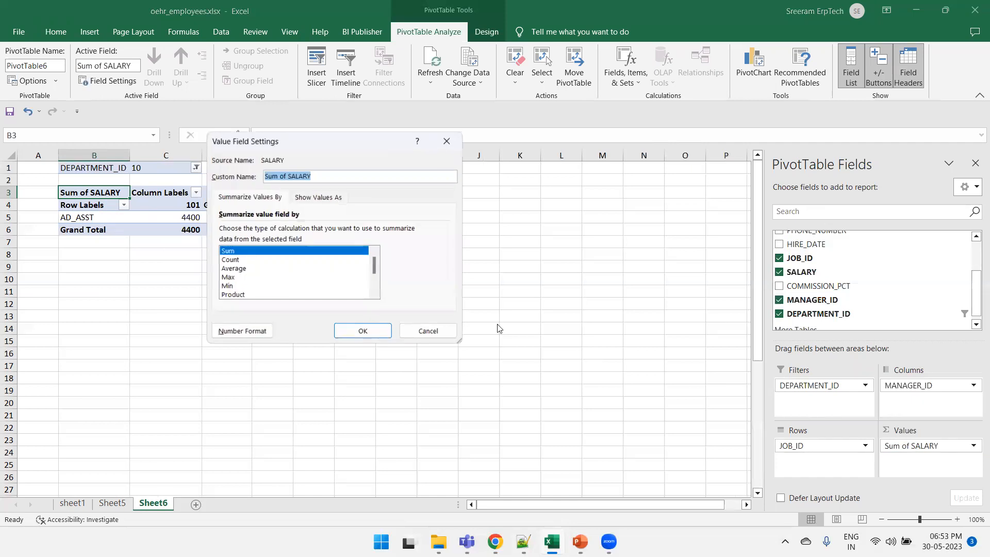
pyautogui.click(233, 260)
pyautogui.click(355, 330)
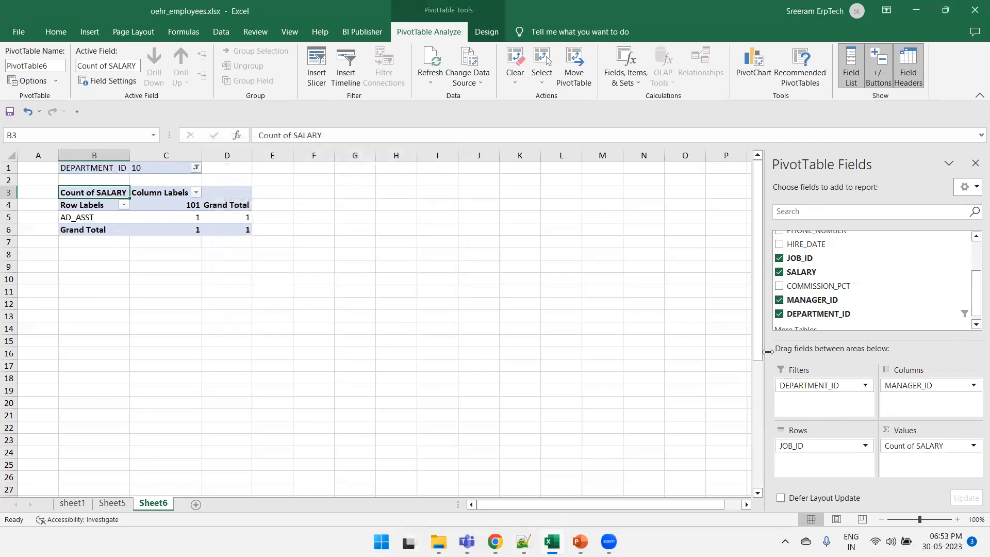
# Step: Set the DEPARTMENT_ID report filter to (All)
pyautogui.click(195, 168)
pyautogui.click(68, 197)
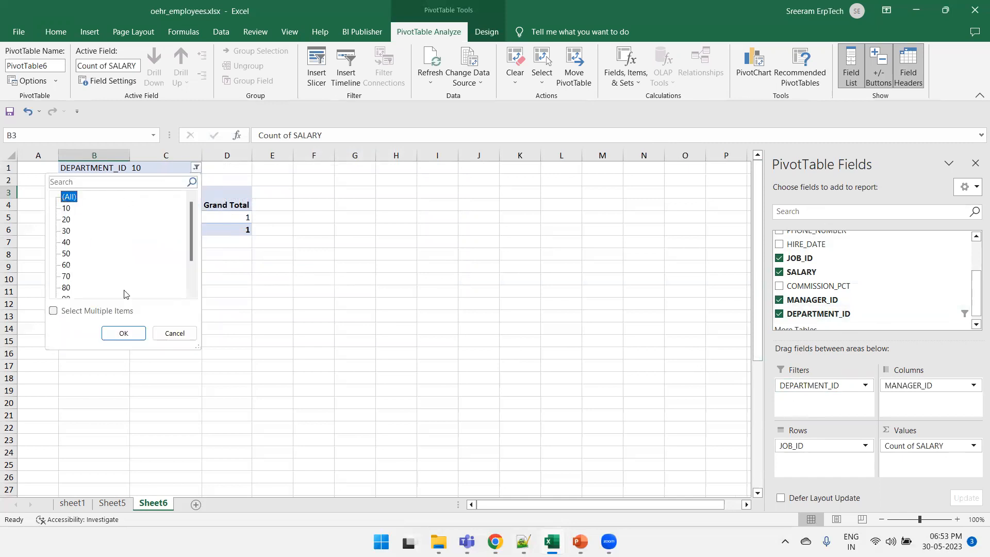
pyautogui.click(124, 333)
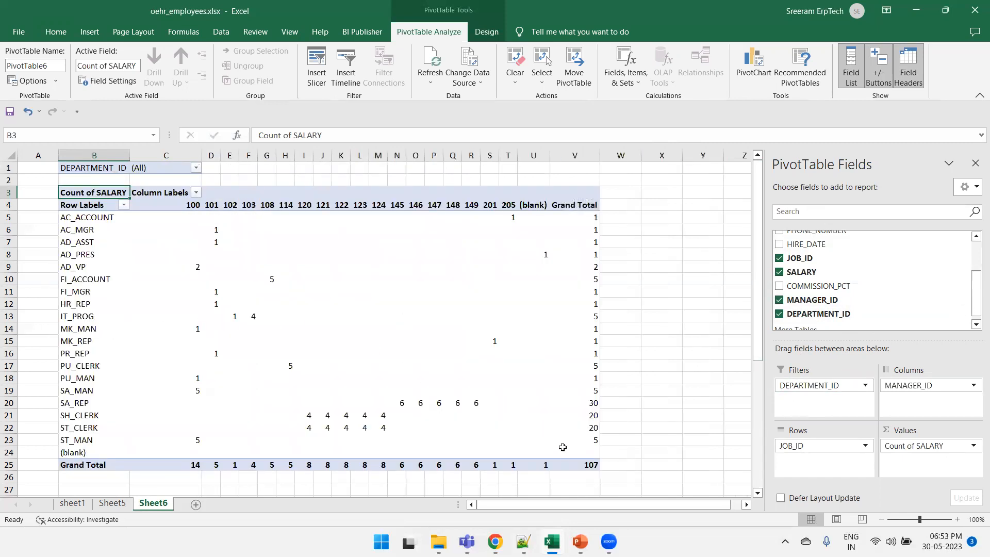
# Step: Apply borders to all cells of the PivotTable body, from B3 to V25
pyautogui.moveTo(572, 464)
pyautogui.mouseDown()
pyautogui.moveTo(323, 221)
pyautogui.moveTo(104, 192)
pyautogui.mouseUp()
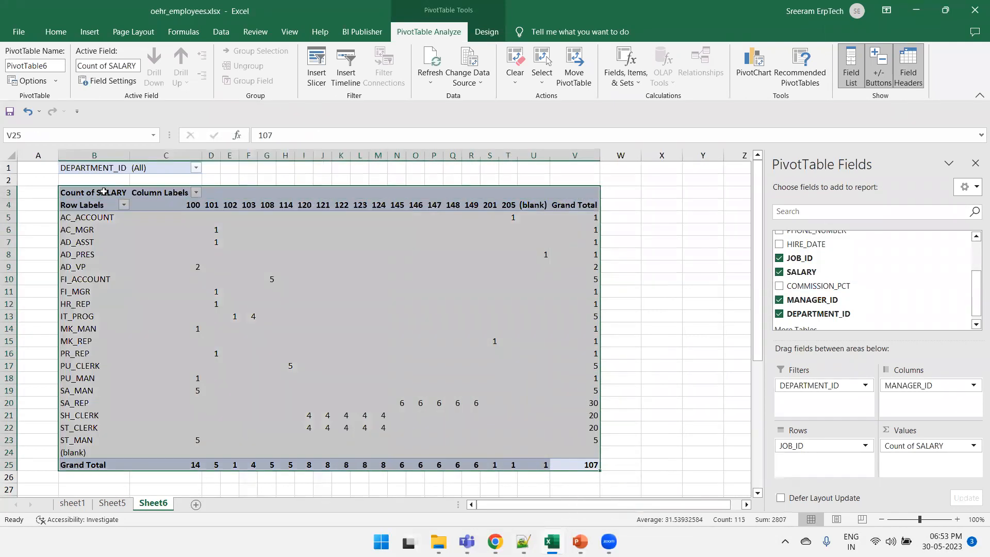
pyautogui.click(55, 31)
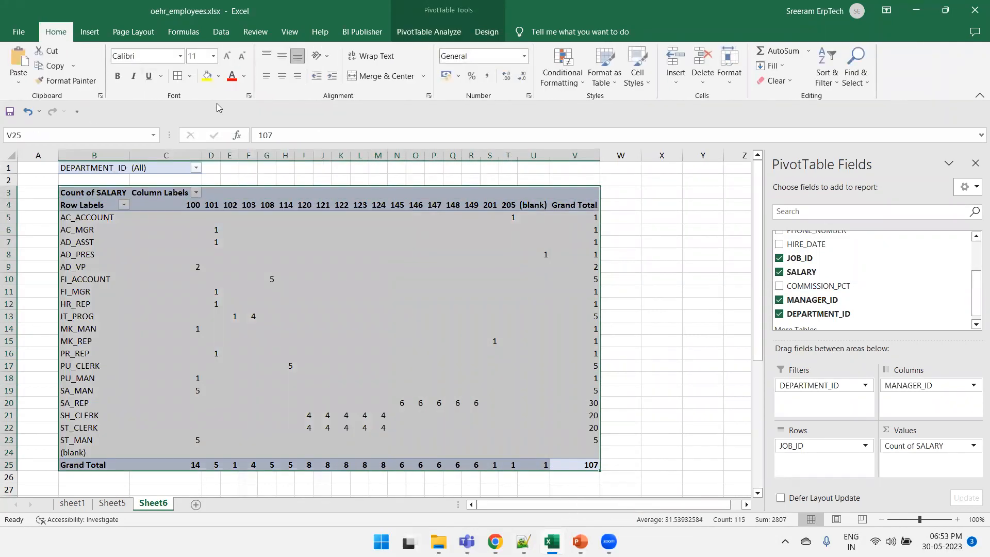
pyautogui.click(178, 76)
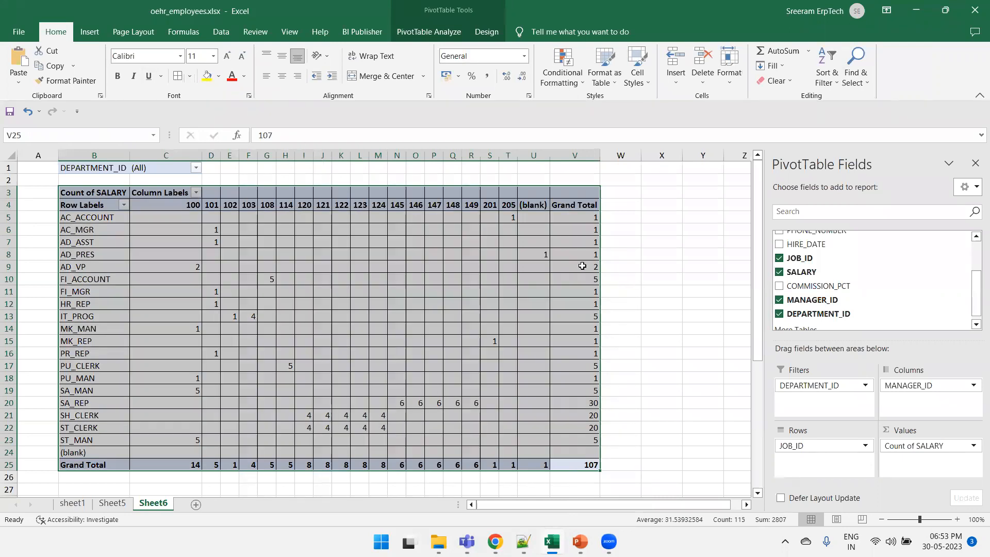
pyautogui.click(520, 317)
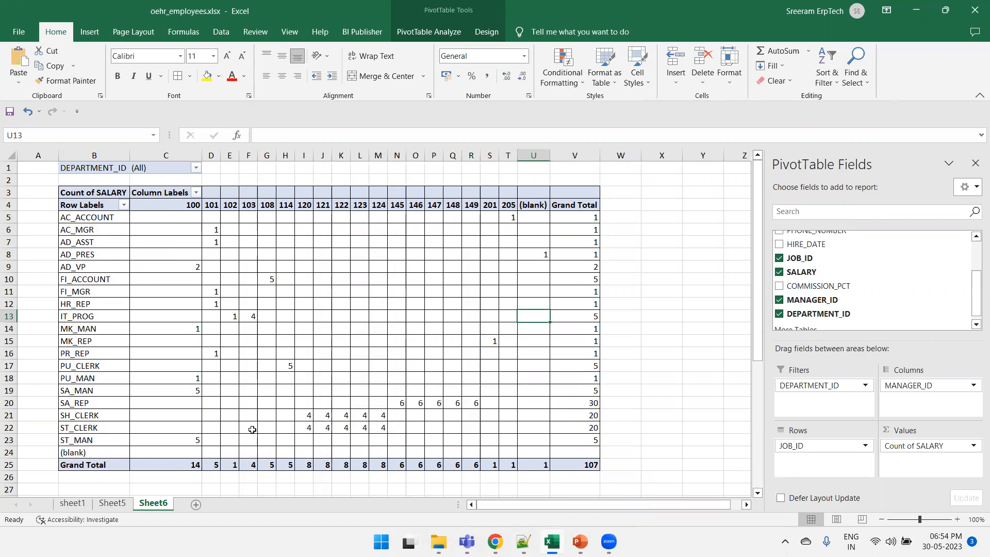
pyautogui.moveTo(252, 430)
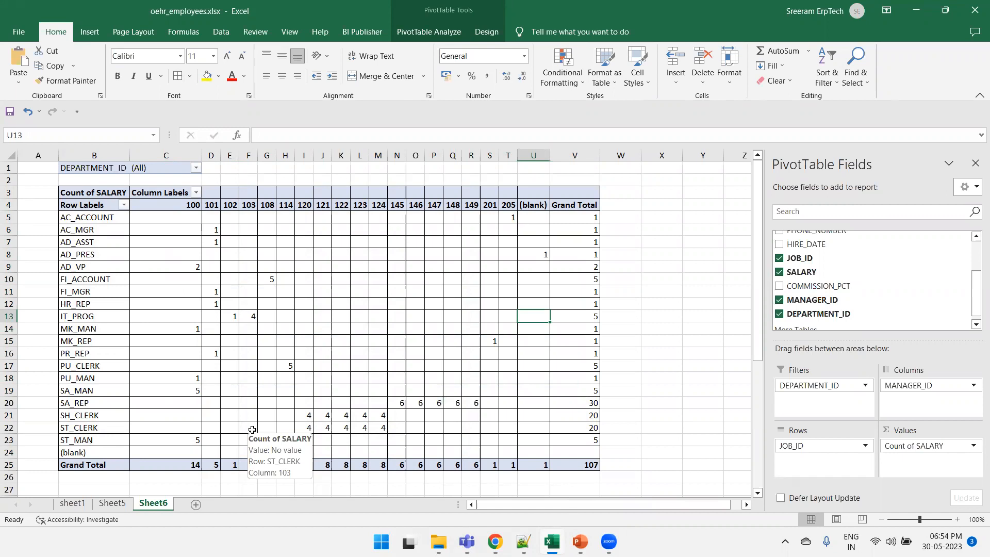
pyautogui.moveTo(320, 271)
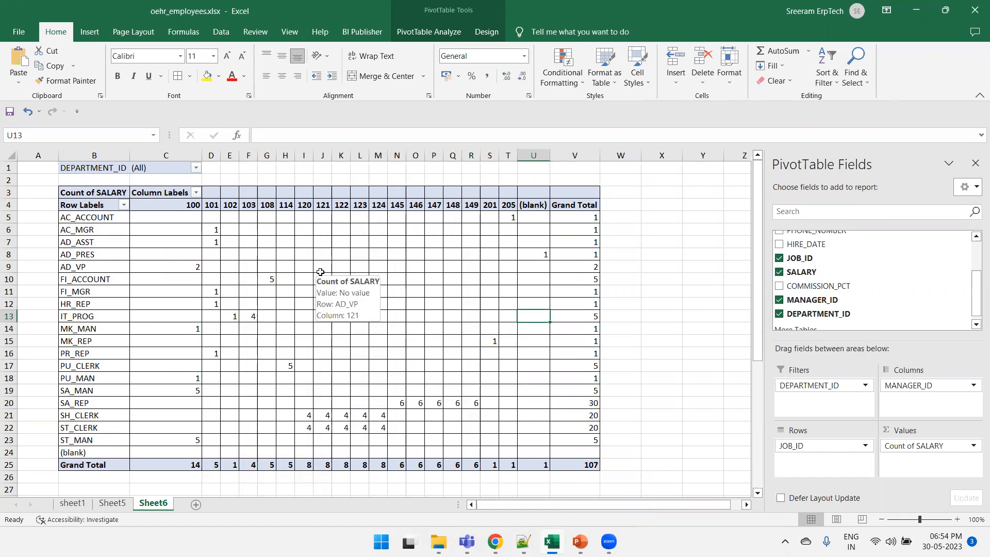
# Step: Change the summary calculation of the PivotTable's SALARY values to Sum
pyautogui.moveTo(389, 284)
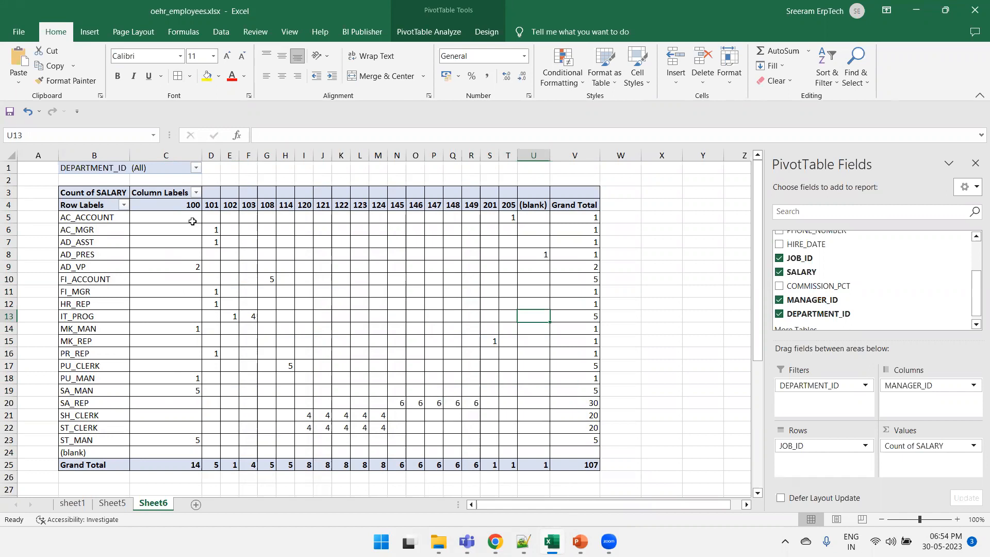
pyautogui.moveTo(387, 390)
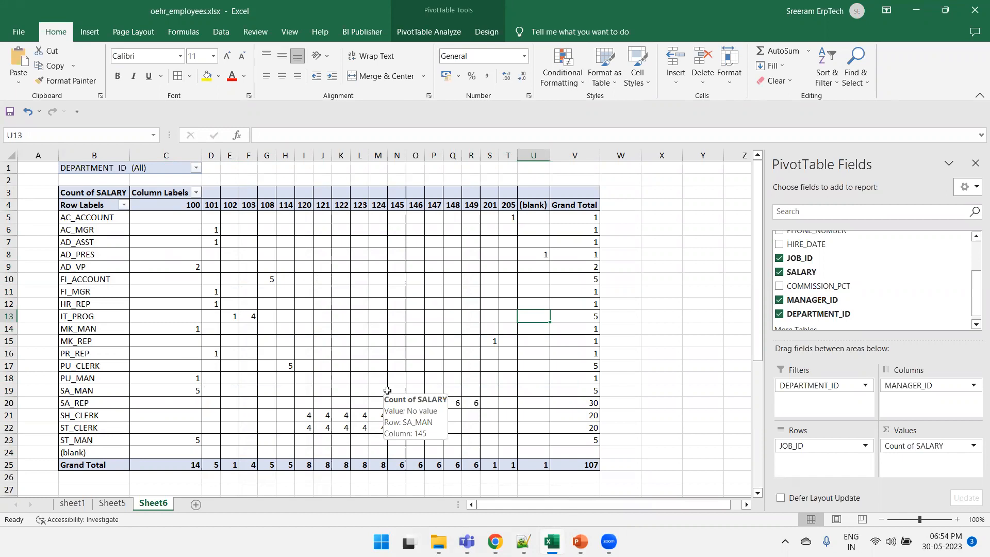
pyautogui.moveTo(149, 217)
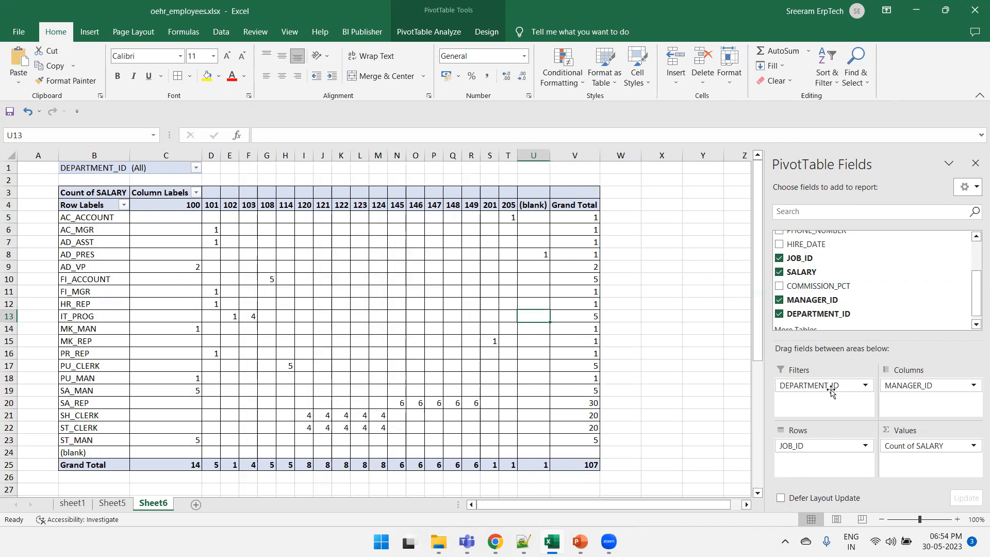
pyautogui.click(972, 446)
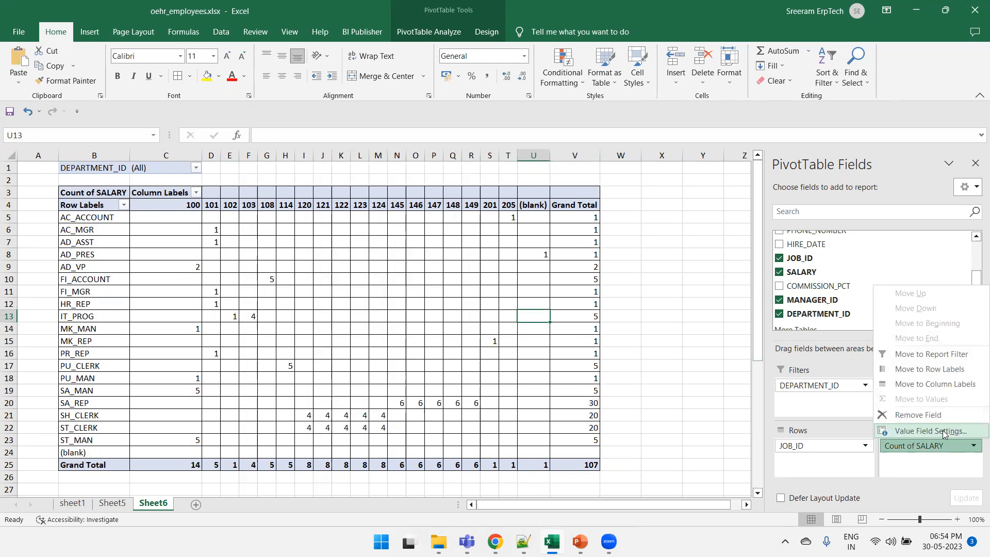
pyautogui.click(943, 430)
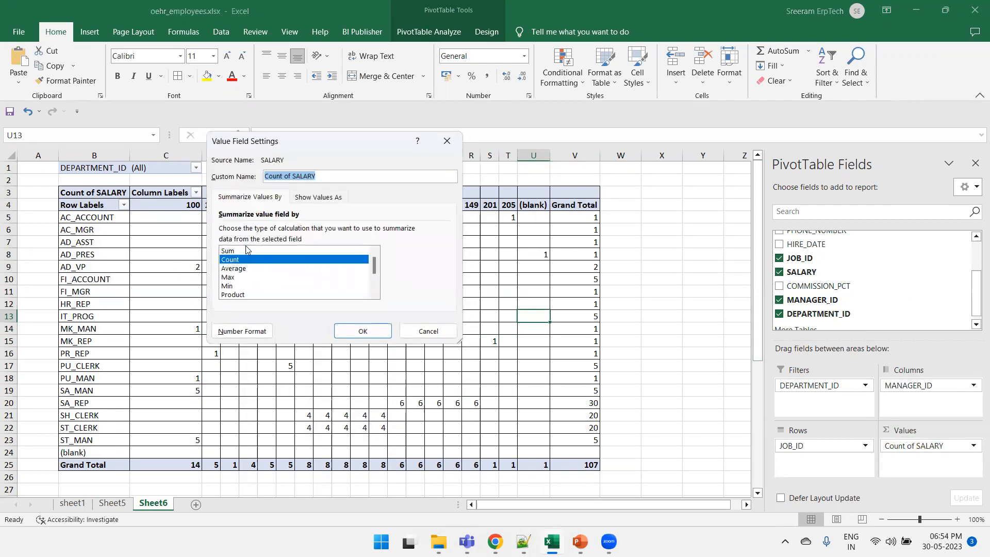
pyautogui.click(231, 251)
pyautogui.click(371, 325)
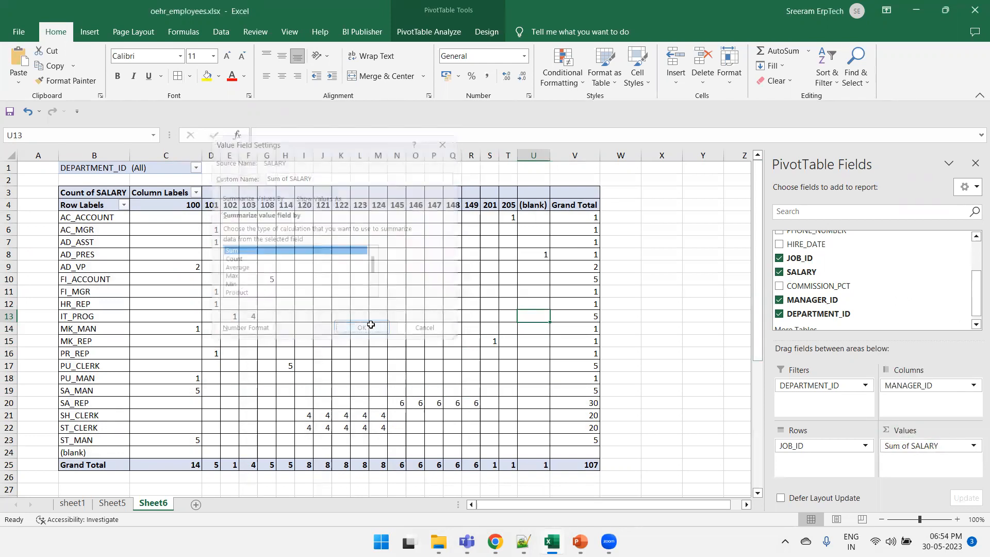